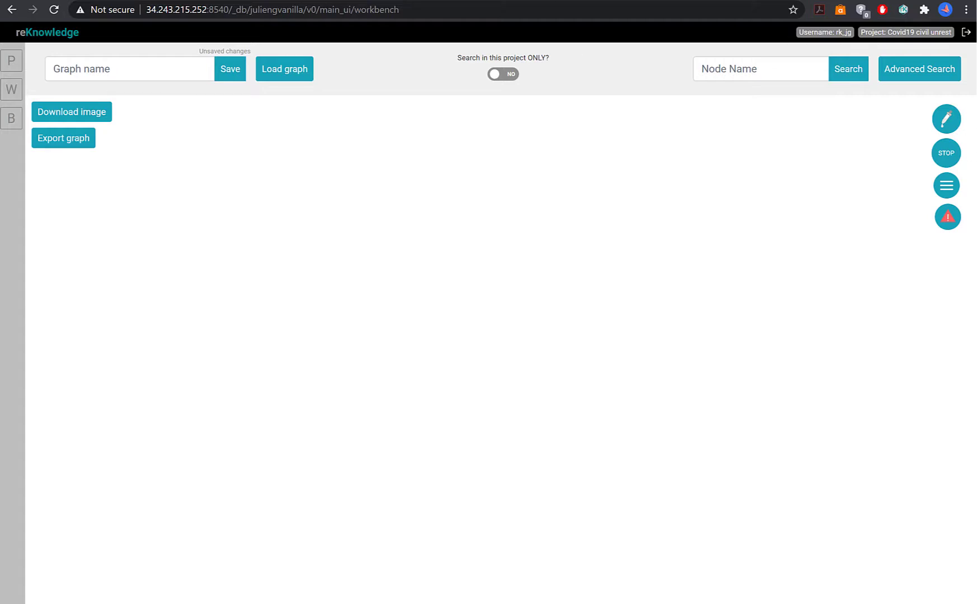
Start an advanced search query by placing a Find nodes block on the query canvas
{"action": "left_click", "coordinate": [939, 68]}
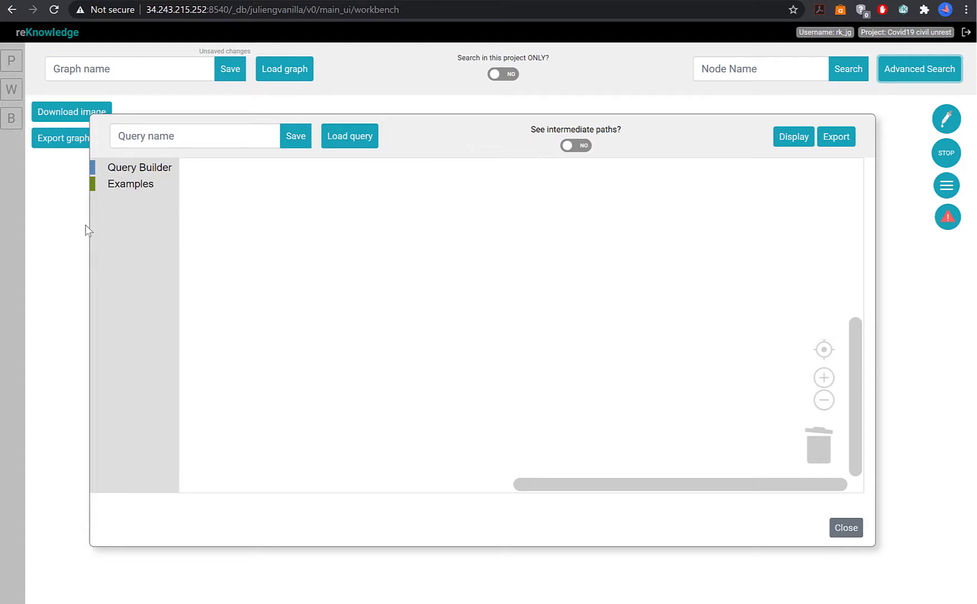
{"action": "left_click", "coordinate": [139, 170]}
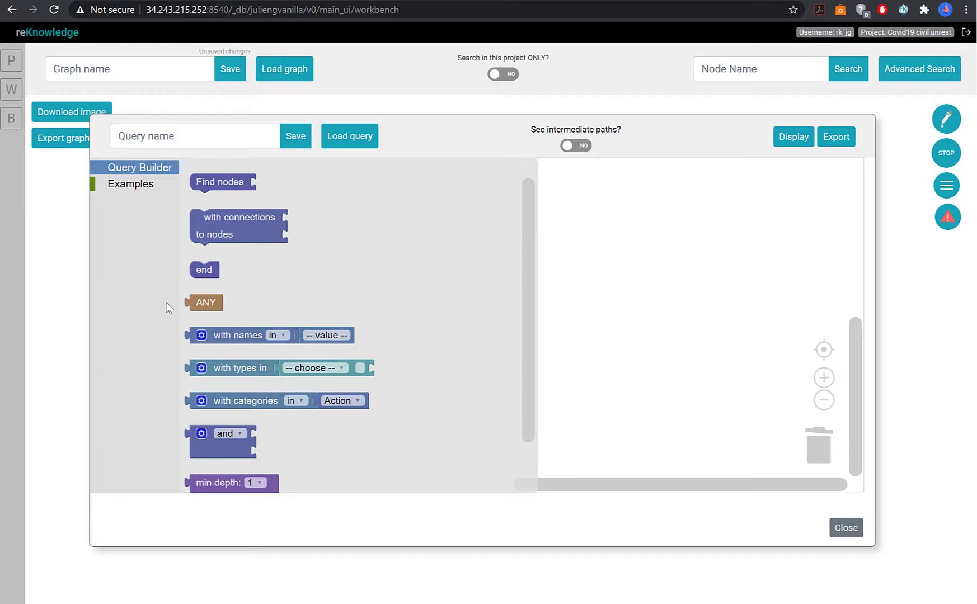
{"action": "left_click", "coordinate": [200, 270]}
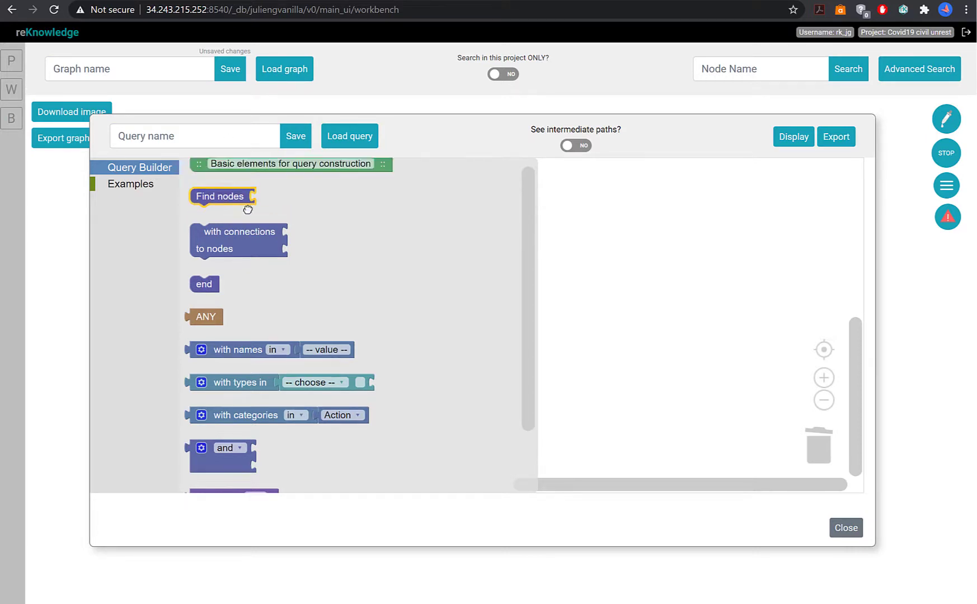
{"action": "left_click_drag", "start_coordinate": [219, 204], "coordinate": [252, 203]}
Attach a names filter to Find nodes, set it to containing "Trump", and display the matching nodes on the graph
{"action": "left_click", "coordinate": [139, 171]}
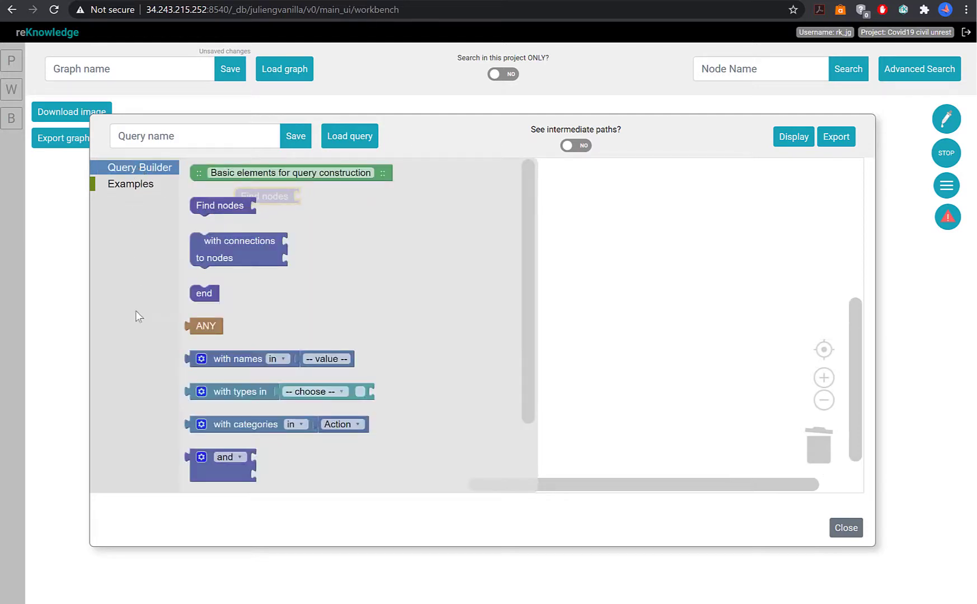
{"action": "left_click_drag", "start_coordinate": [238, 362], "coordinate": [357, 201]}
{"action": "left_click", "coordinate": [386, 200]}
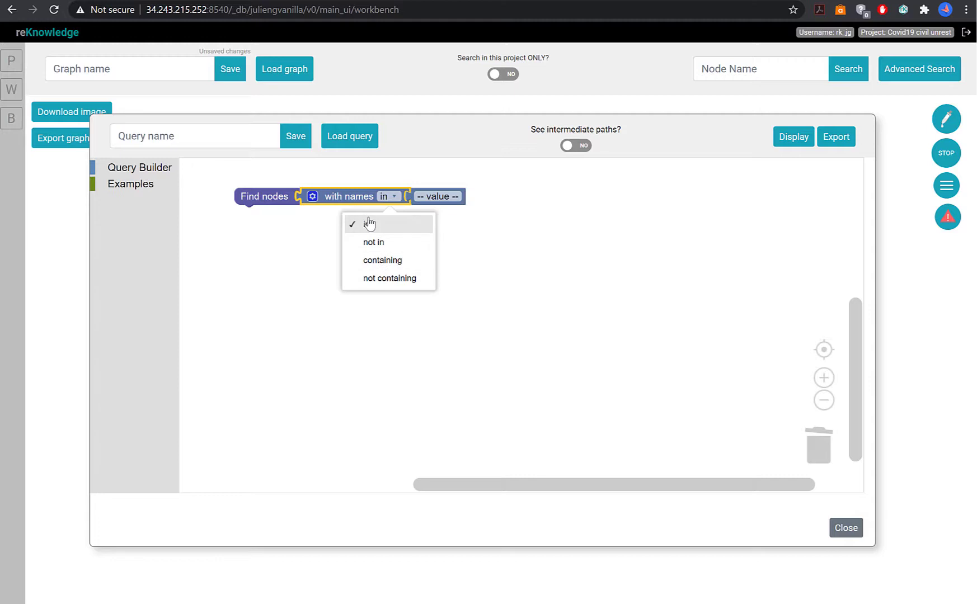
{"action": "left_click", "coordinate": [366, 266]}
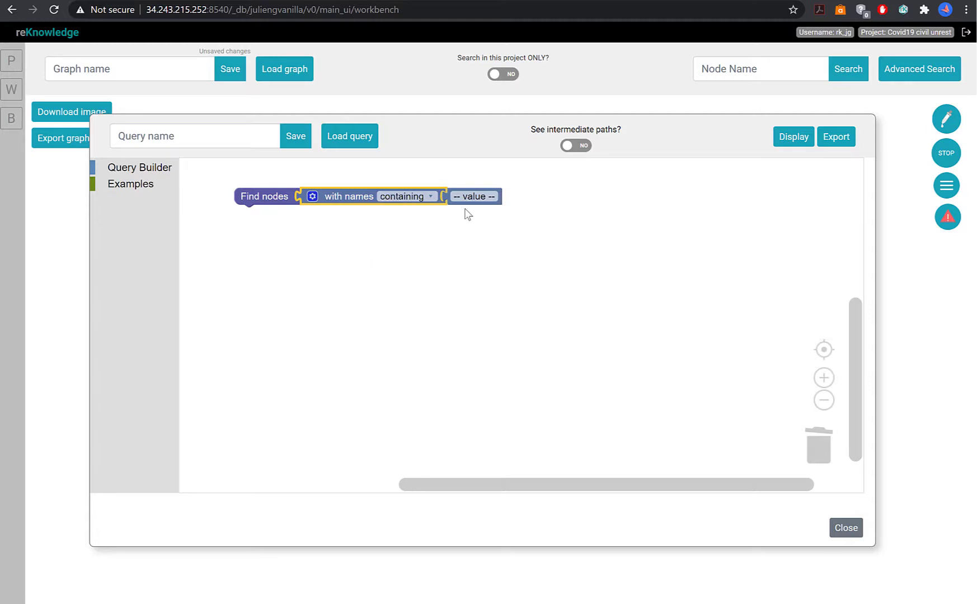
{"action": "left_click", "coordinate": [470, 196]}
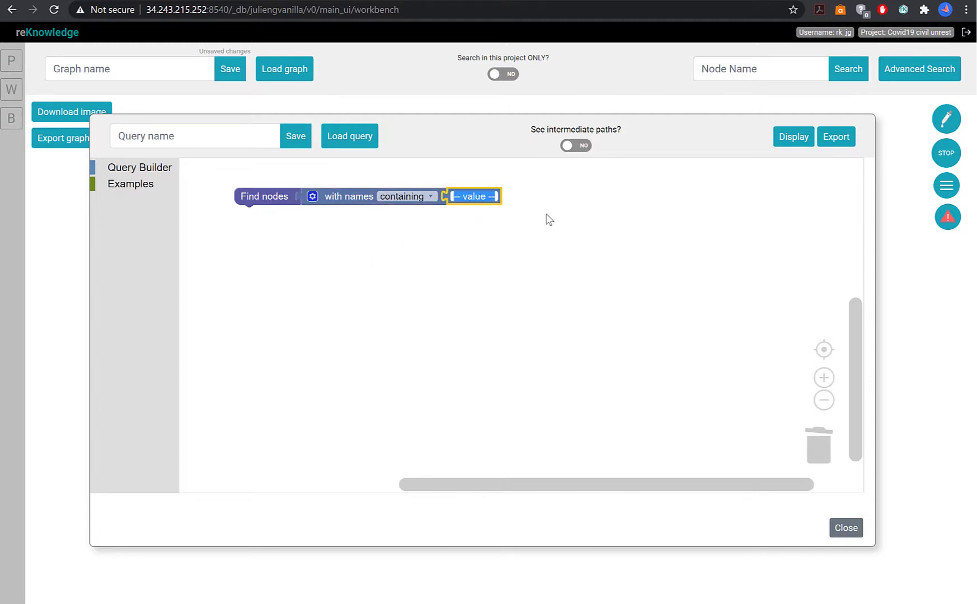
{"action": "type", "text": "Trump"}
{"action": "left_click", "coordinate": [560, 237]}
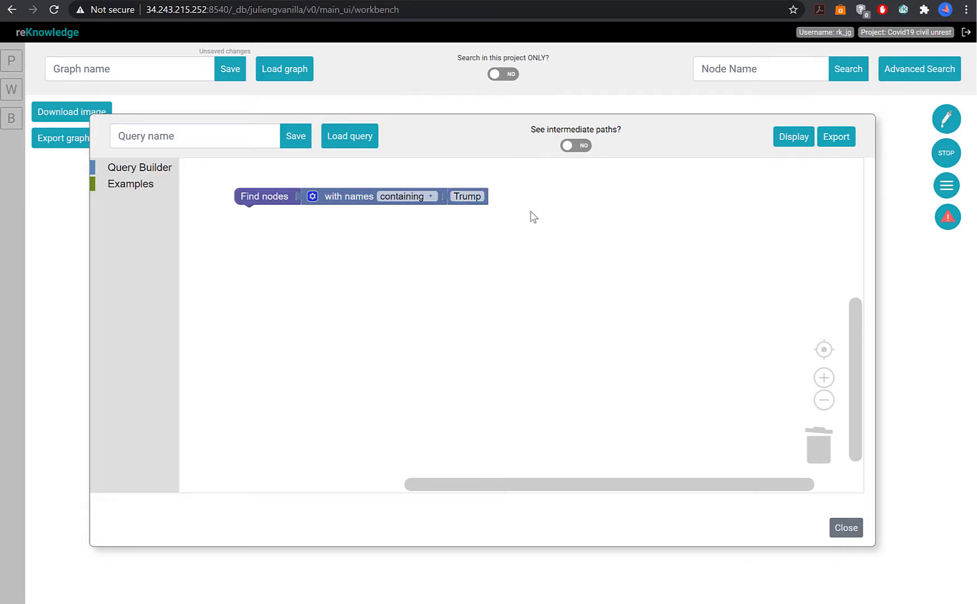
{"action": "left_click", "coordinate": [794, 138]}
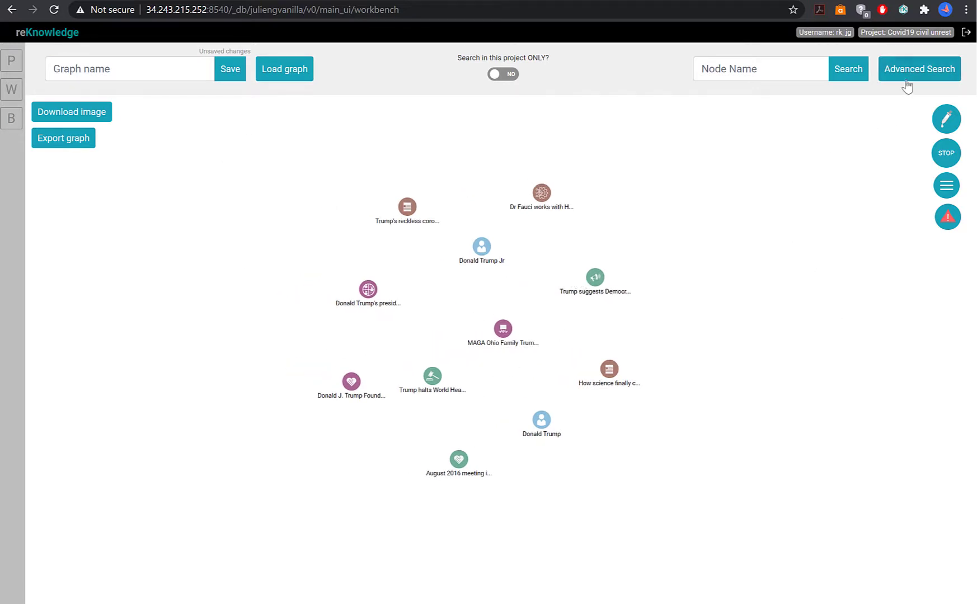
Reopen the advanced search query and insert an "and" block between Find nodes and the names filter
{"action": "left_click", "coordinate": [908, 72]}
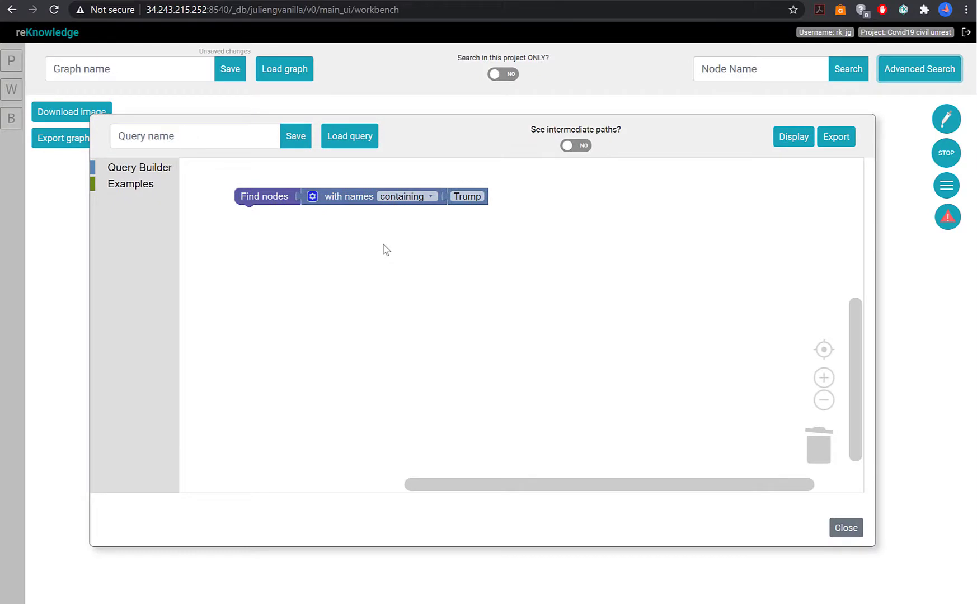
{"action": "left_click", "coordinate": [145, 175]}
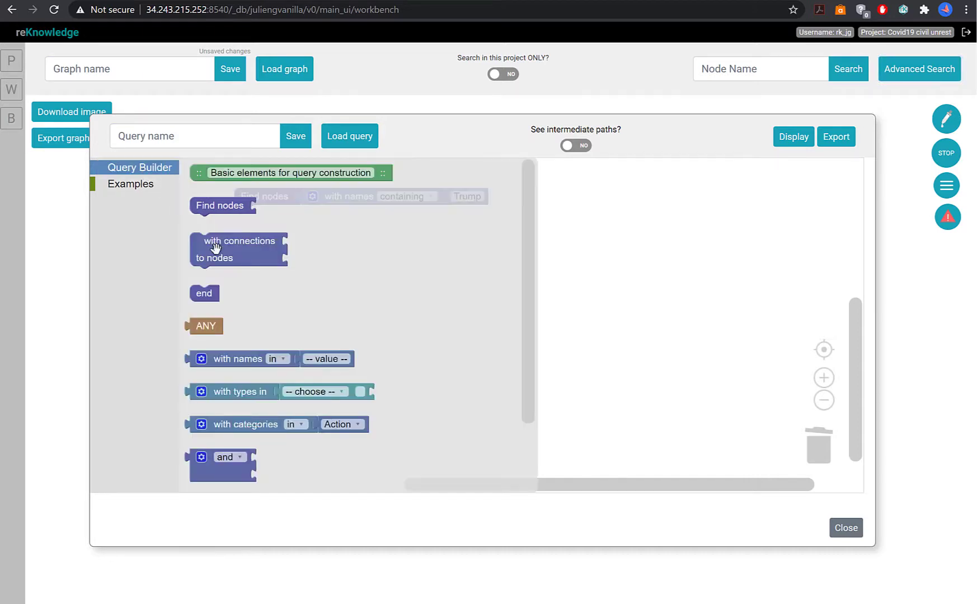
{"action": "left_click", "coordinate": [246, 358]}
{"action": "scroll", "coordinate": [247, 317], "scroll_direction": "down", "scroll_amount": 3}
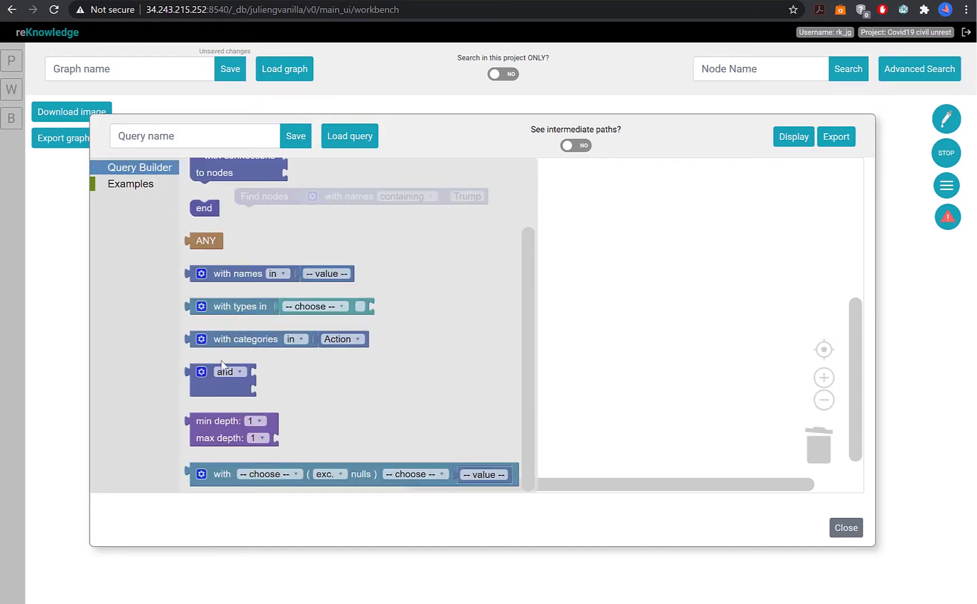
{"action": "left_click", "coordinate": [222, 379]}
{"action": "left_click_drag", "start_coordinate": [222, 386], "coordinate": [438, 194]}
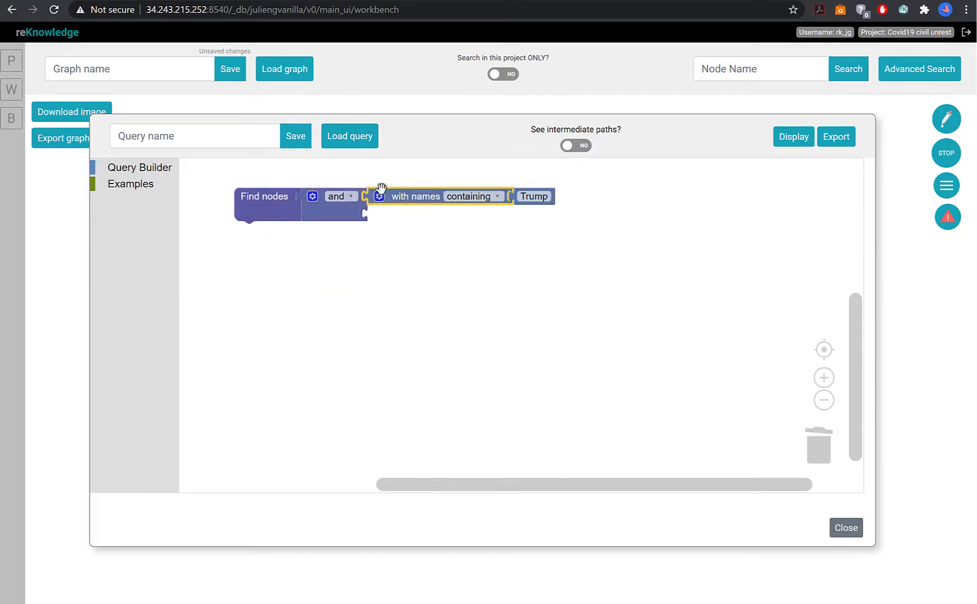
{"action": "left_click", "coordinate": [338, 196]}
{"action": "left_click", "coordinate": [333, 226]}
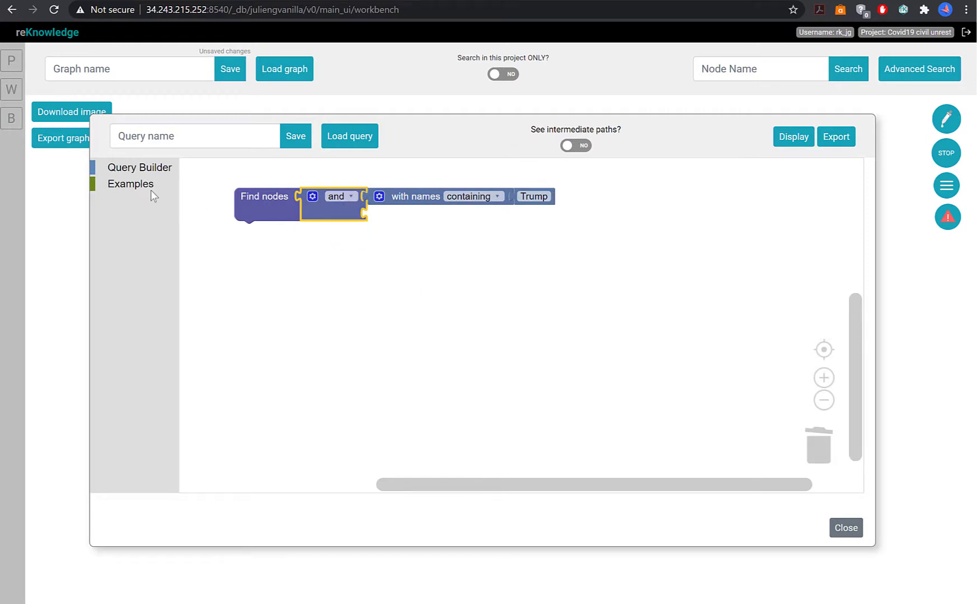
Add a types filter set to Individual as the second "and" condition and display the query results
{"action": "left_click", "coordinate": [127, 169]}
{"action": "left_click_drag", "start_coordinate": [227, 309], "coordinate": [393, 213]}
{"action": "left_click", "coordinate": [477, 214]}
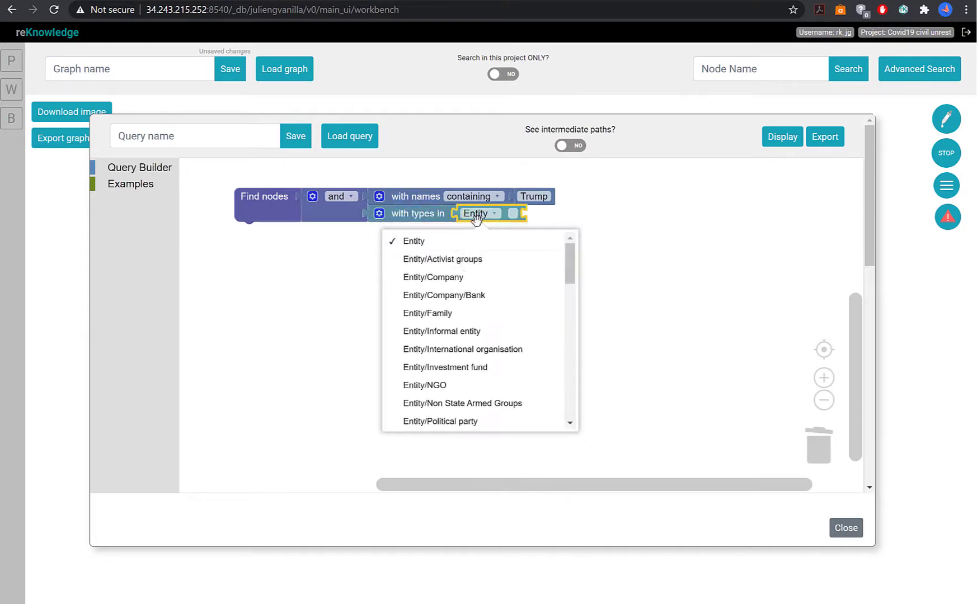
{"action": "scroll", "coordinate": [442, 335], "scroll_direction": "down", "scroll_amount": 5}
{"action": "left_click", "coordinate": [420, 404]}
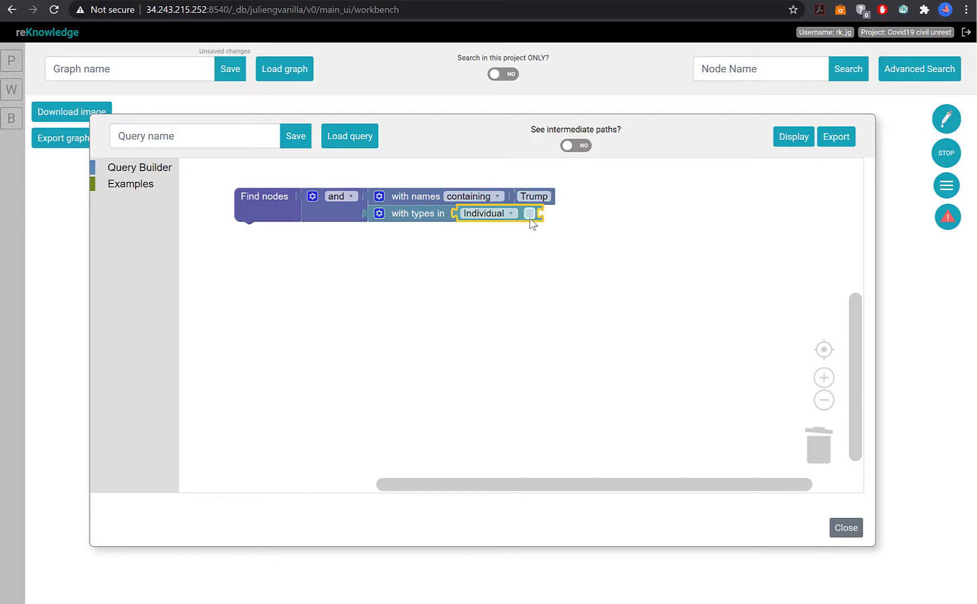
{"action": "left_click", "coordinate": [791, 139]}
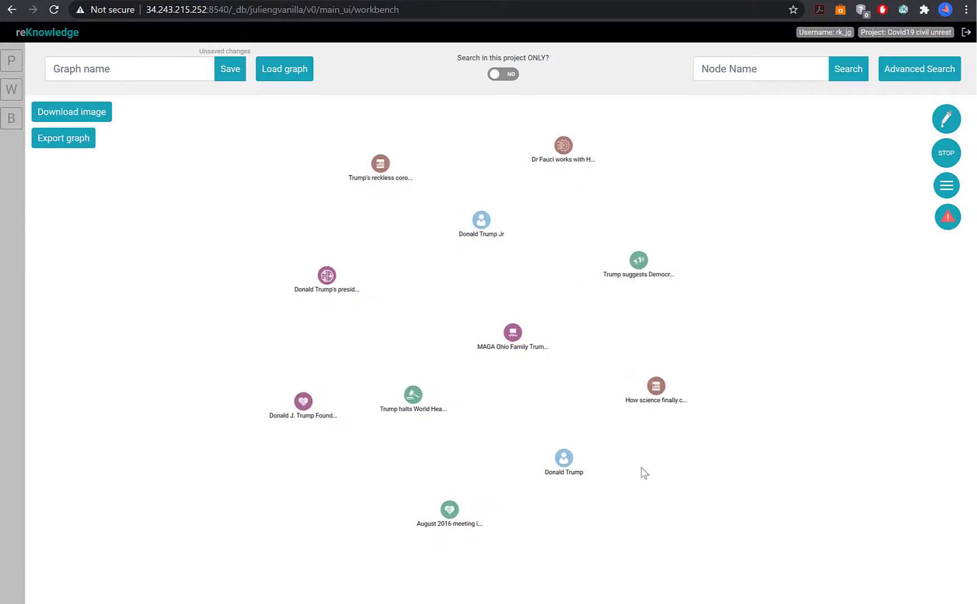
Remove all nodes from the graph canvas and display the results of the combined name and type query again
{"action": "left_click_drag", "start_coordinate": [399, 299], "coordinate": [418, 306]}
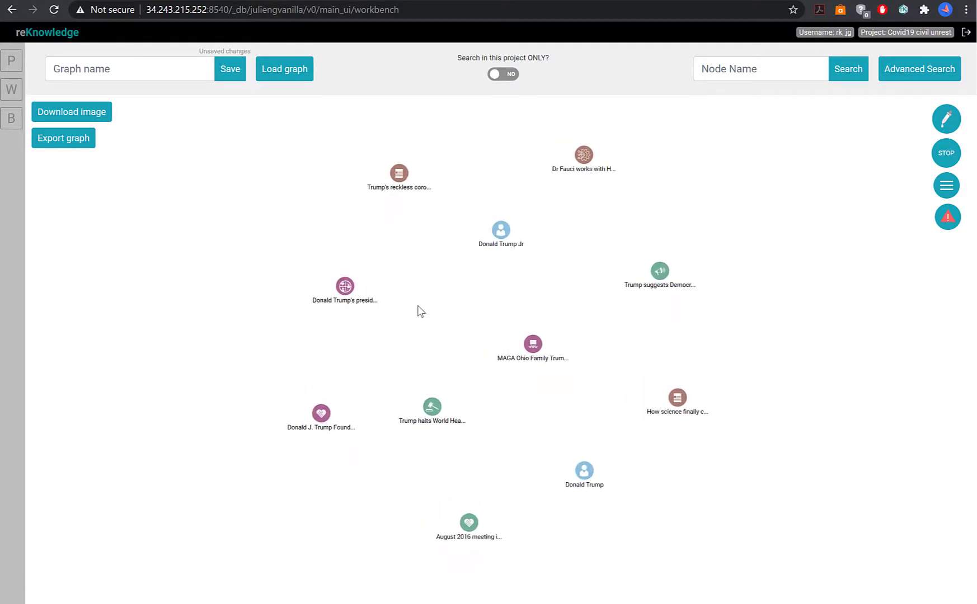
{"action": "right_click", "coordinate": [420, 309]}
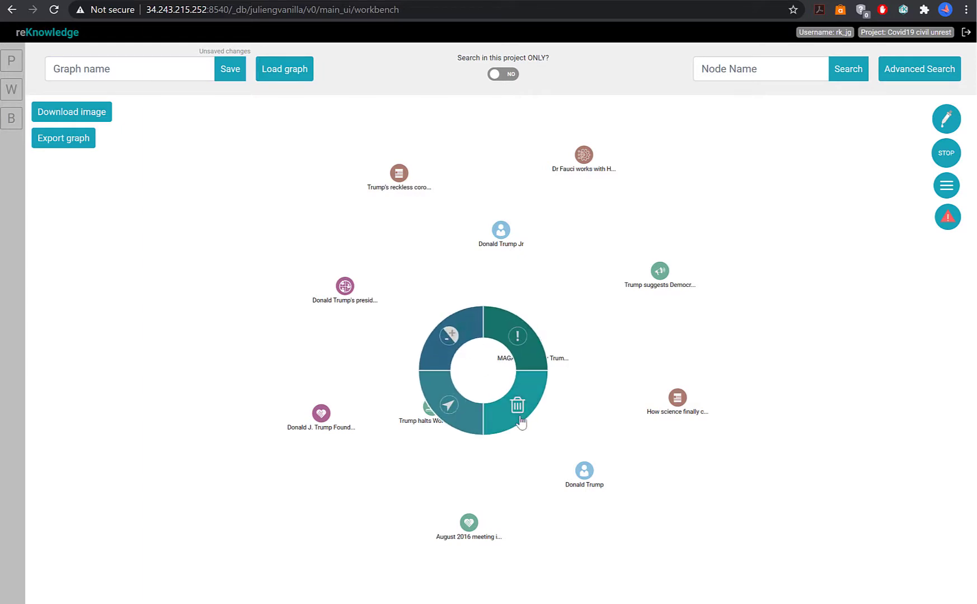
{"action": "left_click", "coordinate": [906, 70]}
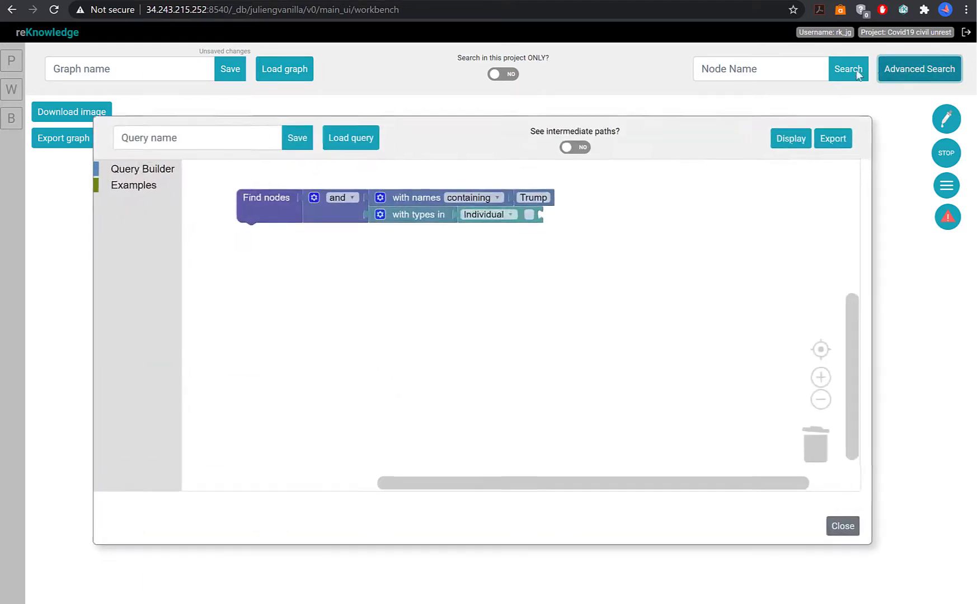
{"action": "left_click", "coordinate": [789, 140]}
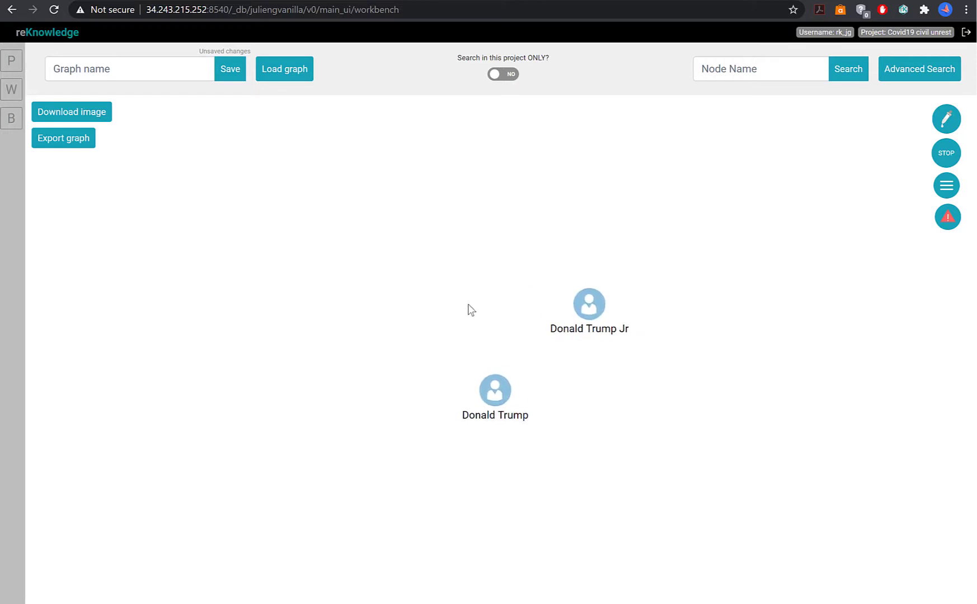
Connect the Individual types filter directly to Find nodes, delete the "and" block with its names filter, and display the results
{"action": "left_click", "coordinate": [912, 73]}
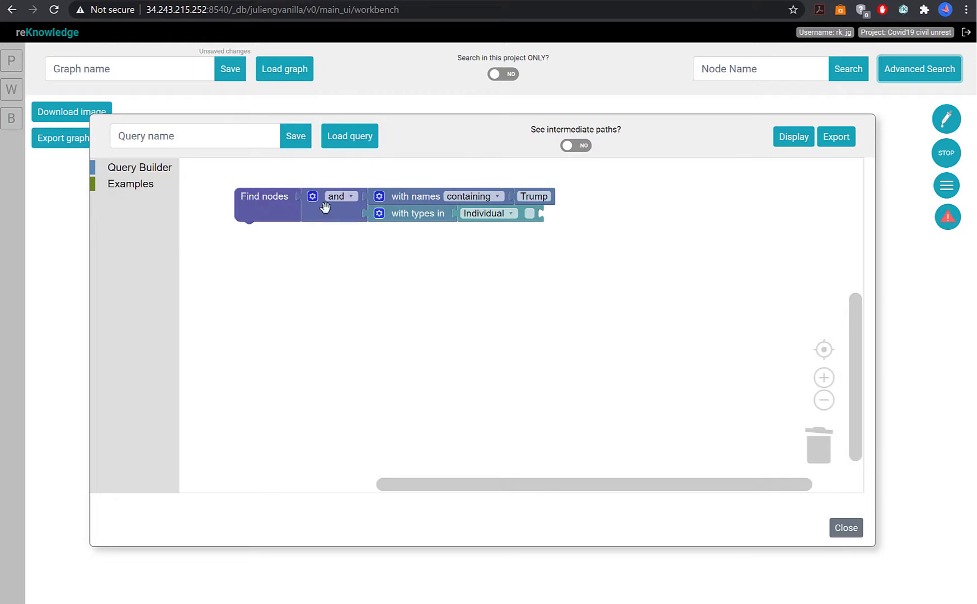
{"action": "left_click_drag", "start_coordinate": [325, 207], "coordinate": [346, 269]}
{"action": "left_click_drag", "start_coordinate": [442, 277], "coordinate": [344, 197]}
{"action": "left_click", "coordinate": [350, 269]}
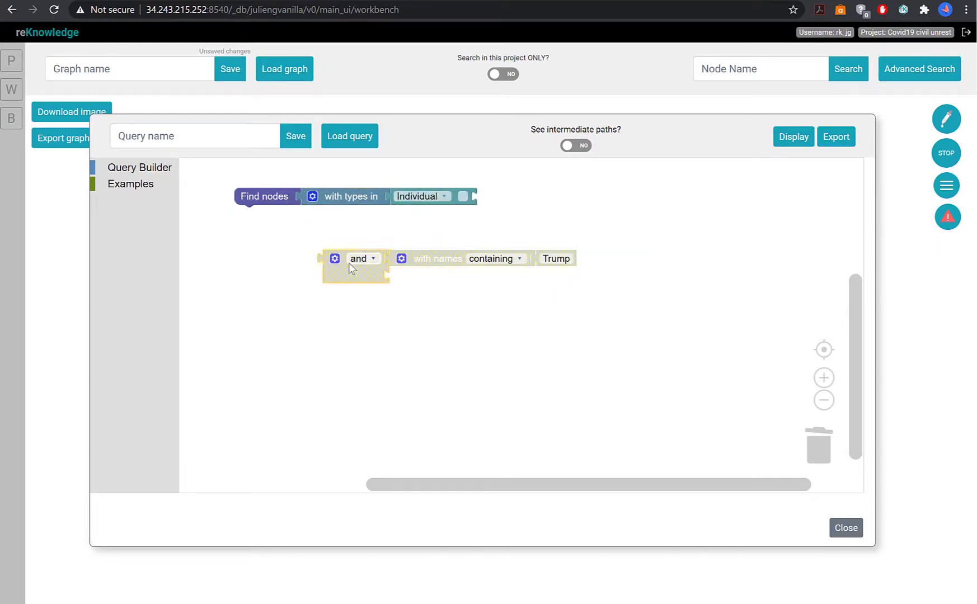
{"action": "left_click_drag", "start_coordinate": [350, 268], "coordinate": [816, 452]}
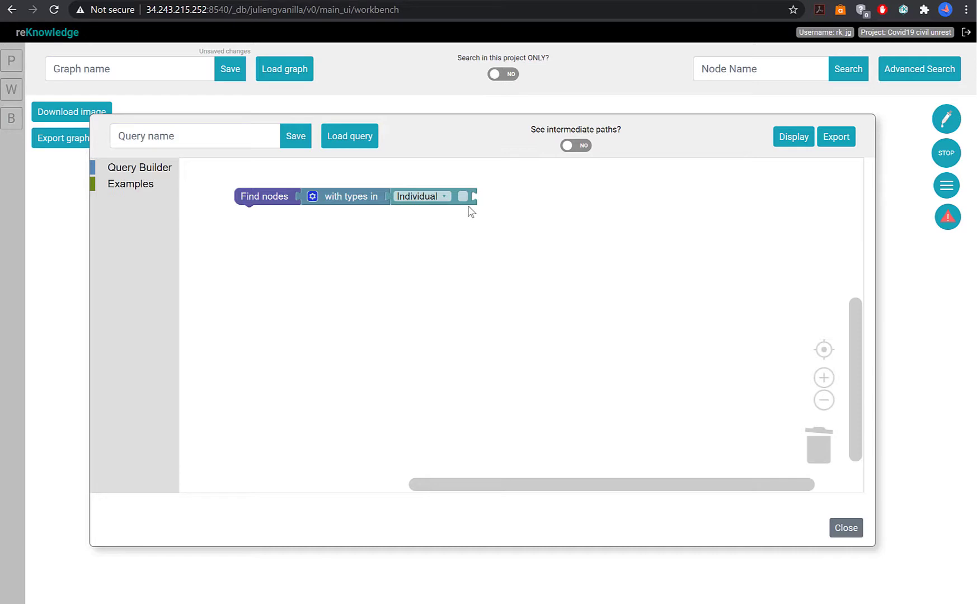
{"action": "left_click", "coordinate": [802, 138]}
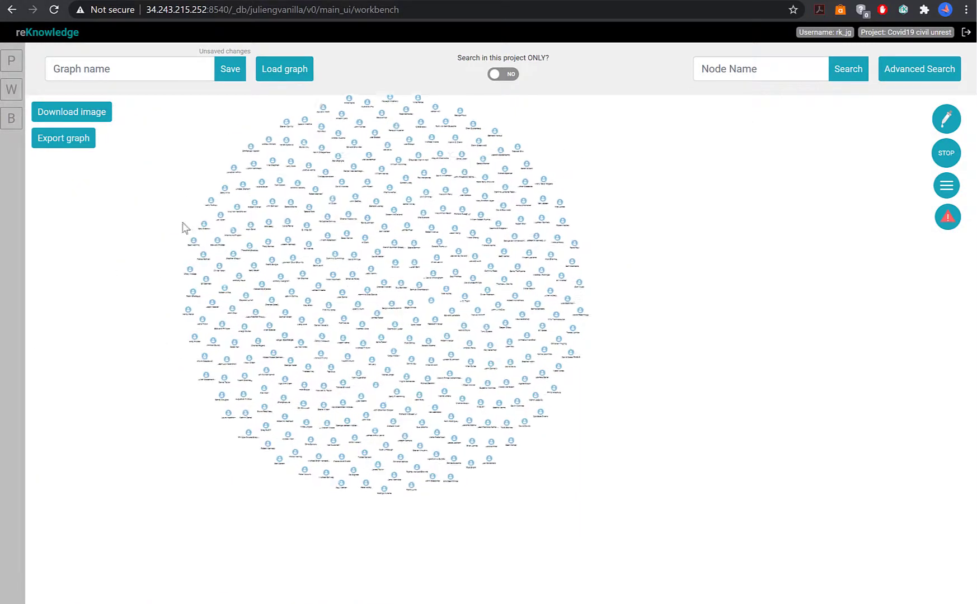
Examine the node counts by type in the canvas summary, then close the summary
{"action": "left_click_drag", "start_coordinate": [144, 193], "coordinate": [303, 274]}
{"action": "scroll", "coordinate": [276, 238], "scroll_direction": "down", "scroll_amount": 1}
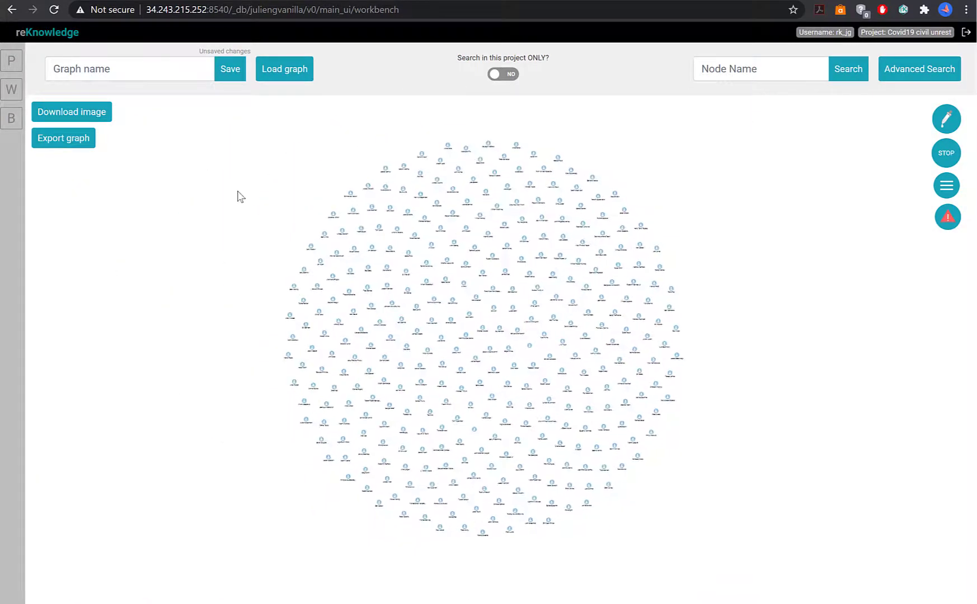
{"action": "right_click", "coordinate": [237, 192]}
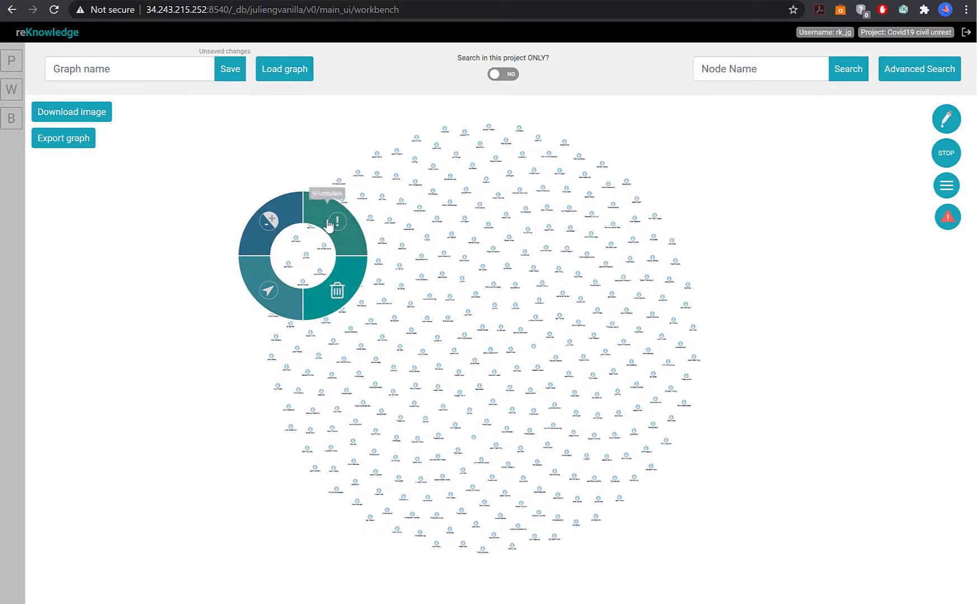
{"action": "left_click", "coordinate": [329, 223]}
{"action": "left_click", "coordinate": [108, 148]}
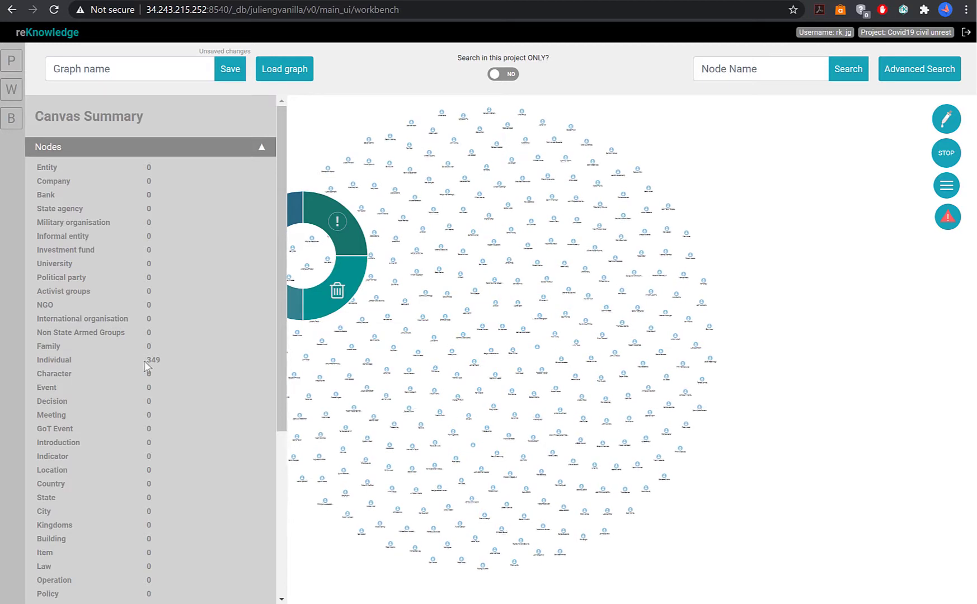
{"action": "left_click", "coordinate": [81, 148]}
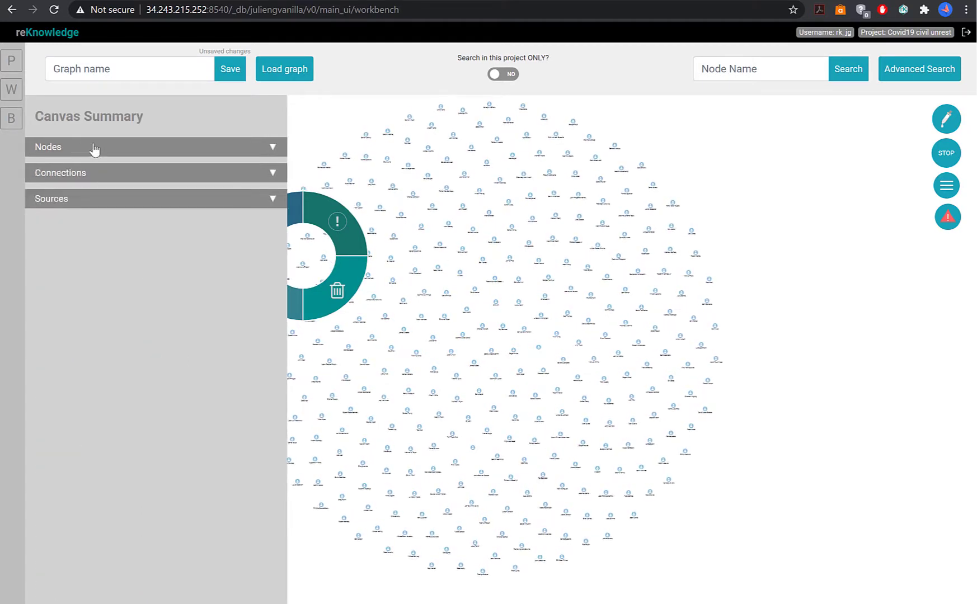
{"action": "left_click", "coordinate": [348, 224]}
{"action": "left_click", "coordinate": [236, 127]}
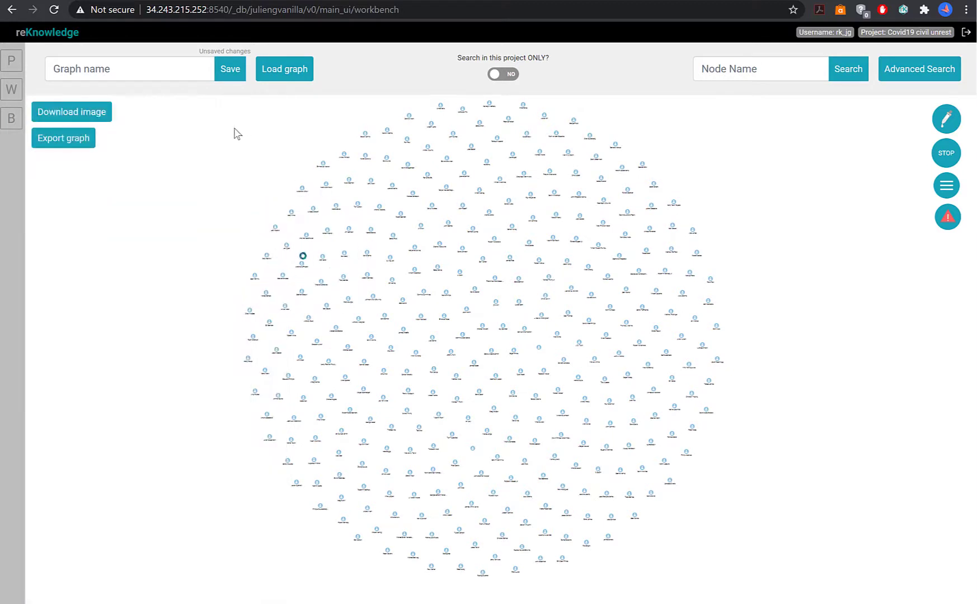
Restrict the search to this project only and rerun the Individual query on a canvas cleared of all nodes
{"action": "left_click", "coordinate": [497, 75]}
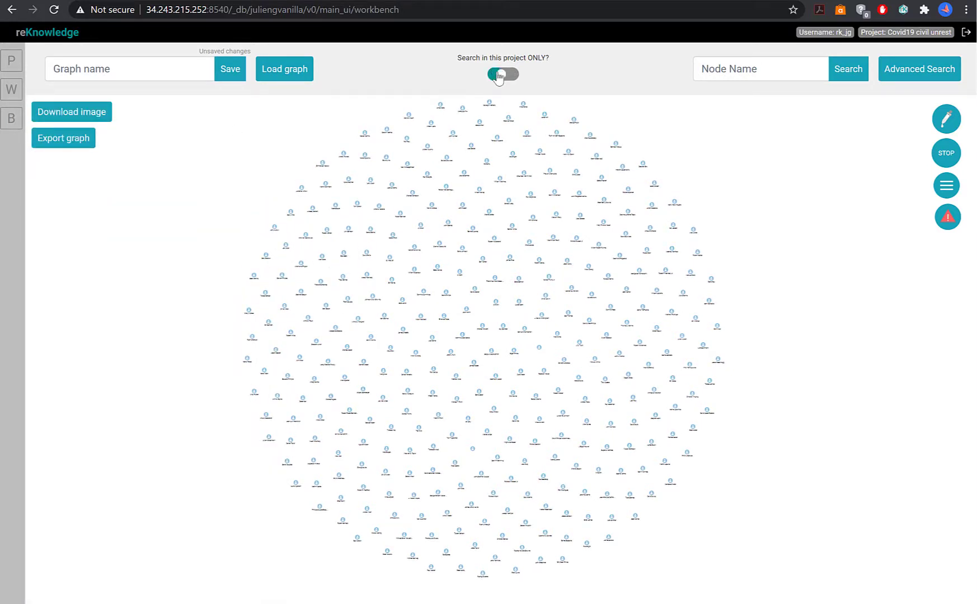
{"action": "right_click", "coordinate": [775, 205]}
{"action": "left_click", "coordinate": [864, 312]}
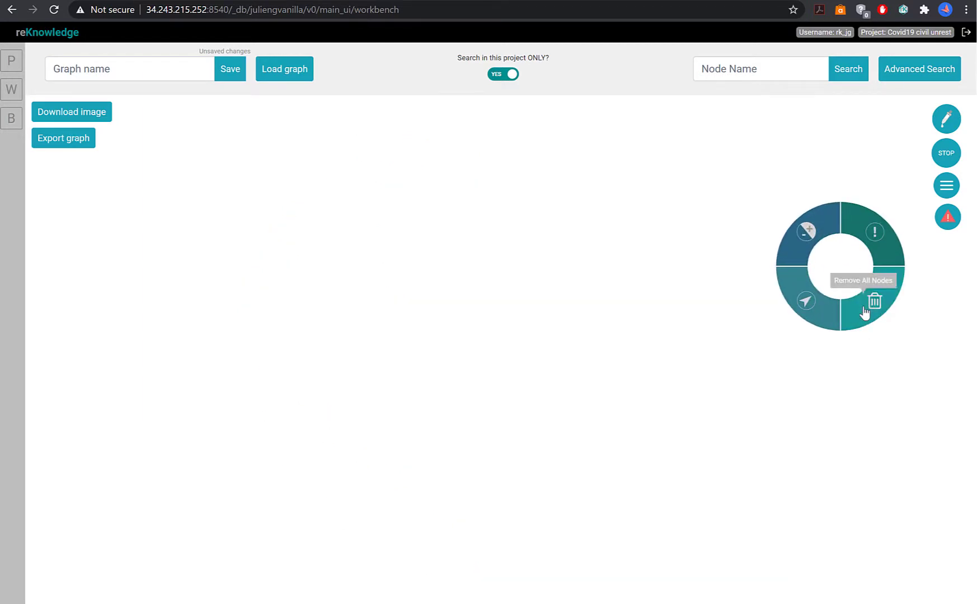
{"action": "left_click", "coordinate": [913, 78]}
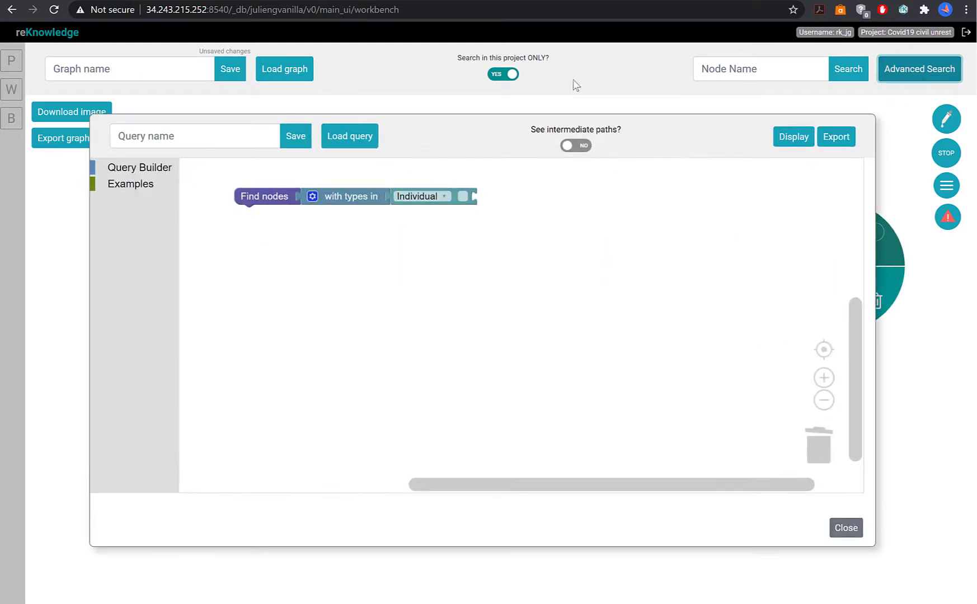
{"action": "left_click", "coordinate": [789, 143]}
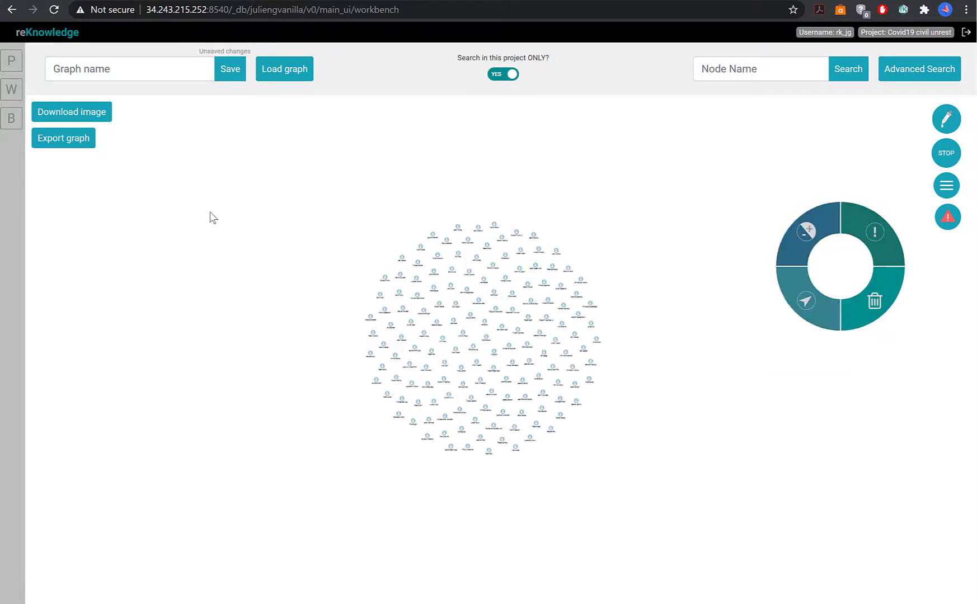
Examine the node counts by type in the canvas summary for the project-only results, then close the summary
{"action": "right_click", "coordinate": [229, 236]}
{"action": "left_click", "coordinate": [313, 267]}
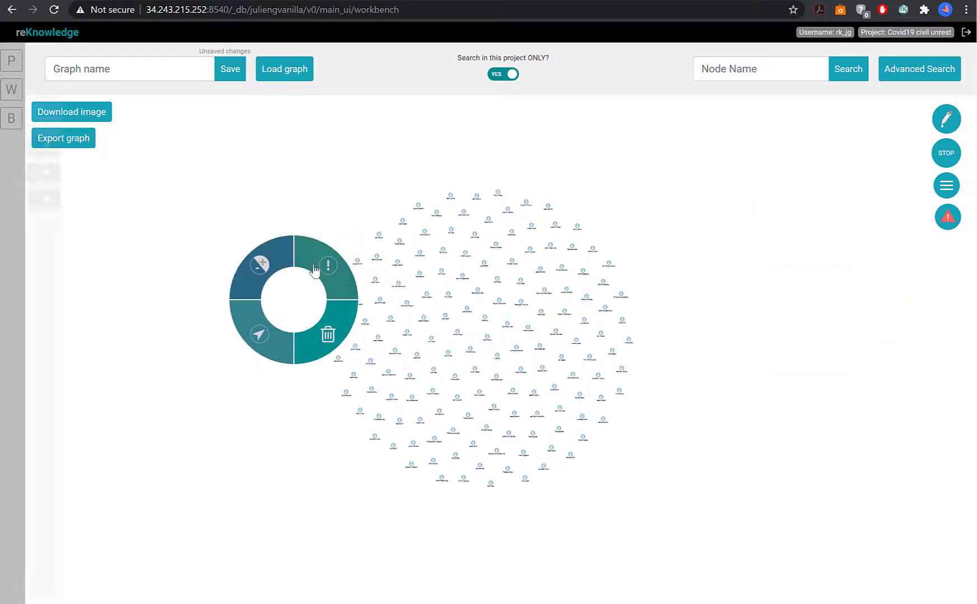
{"action": "left_click", "coordinate": [142, 148]}
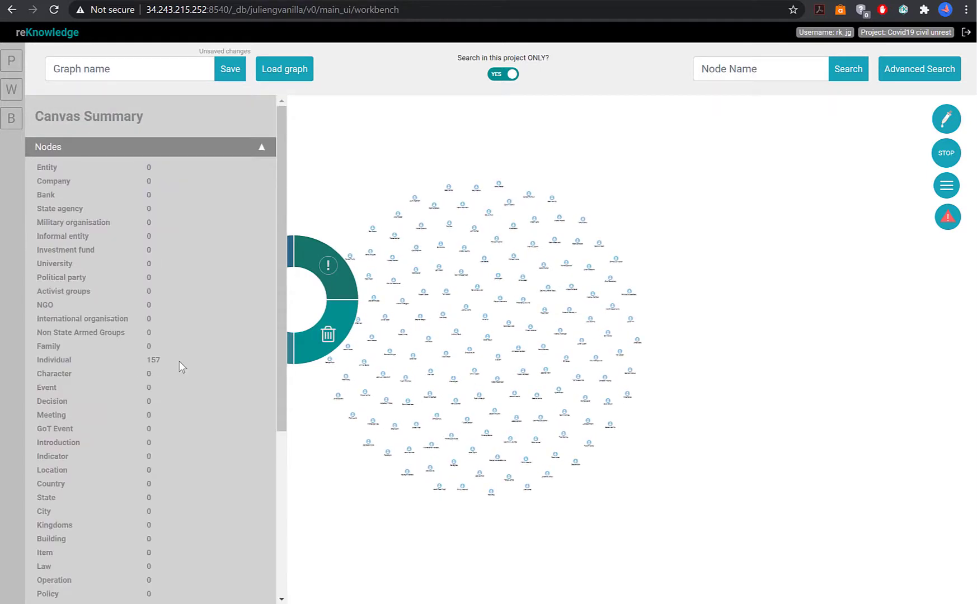
{"action": "left_click", "coordinate": [246, 147]}
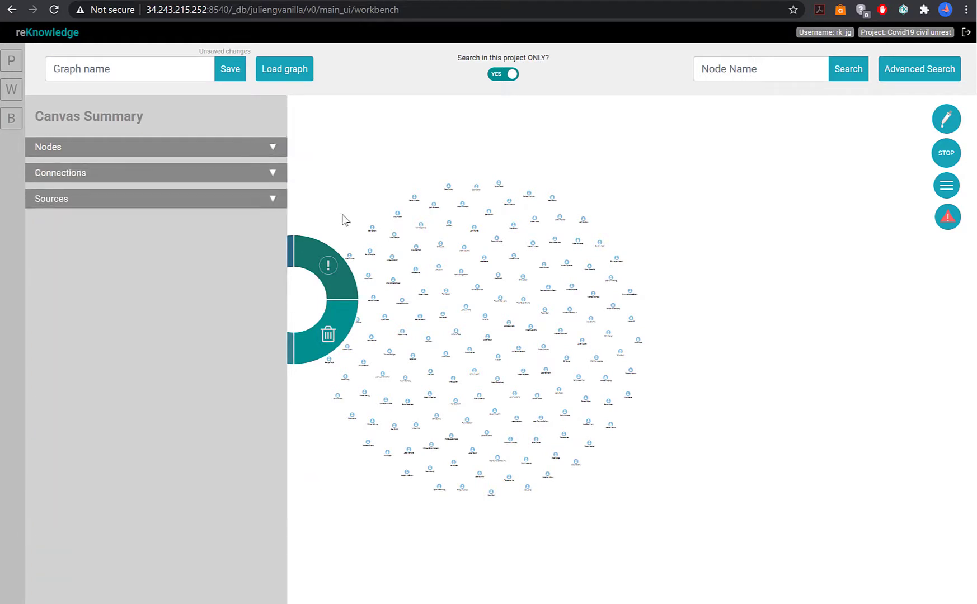
{"action": "left_click", "coordinate": [333, 264]}
{"action": "left_click", "coordinate": [299, 185]}
{"action": "scroll", "coordinate": [345, 320], "scroll_direction": "up", "scroll_amount": 3}
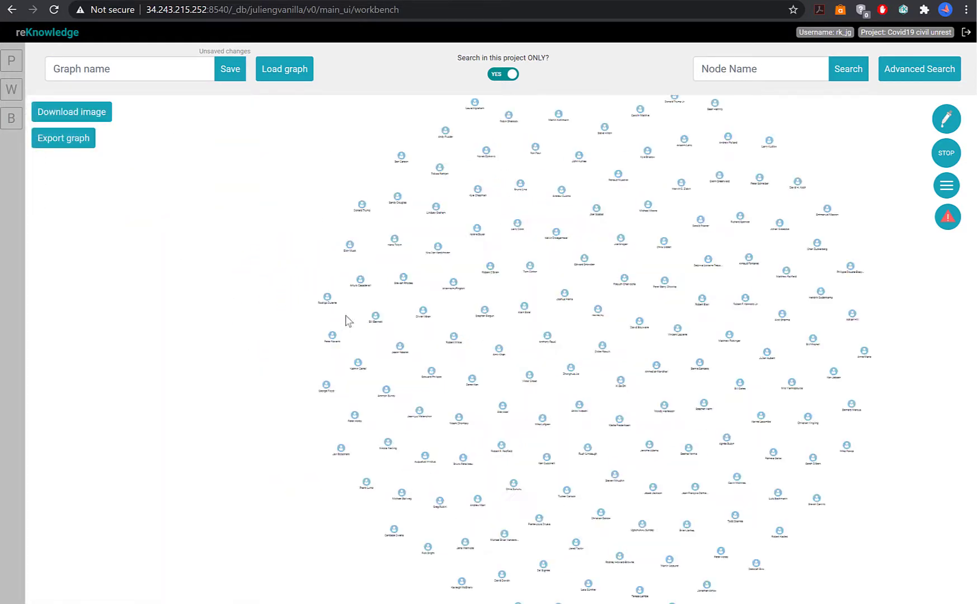
{"action": "scroll", "coordinate": [375, 304], "scroll_direction": "down", "scroll_amount": 3}
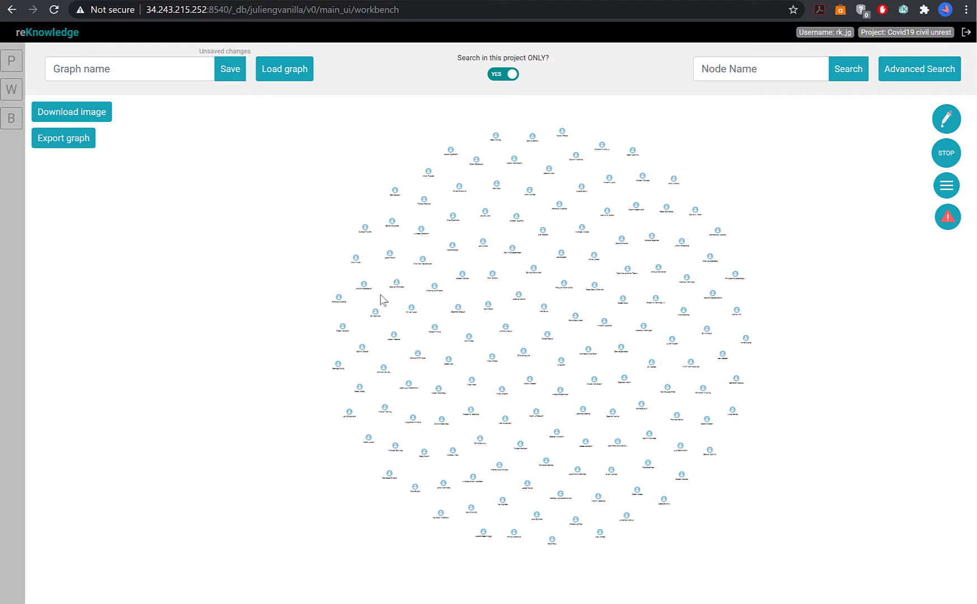
Remove all nodes from the graph canvas and turn off the project-only search restriction
{"action": "right_click", "coordinate": [274, 247]}
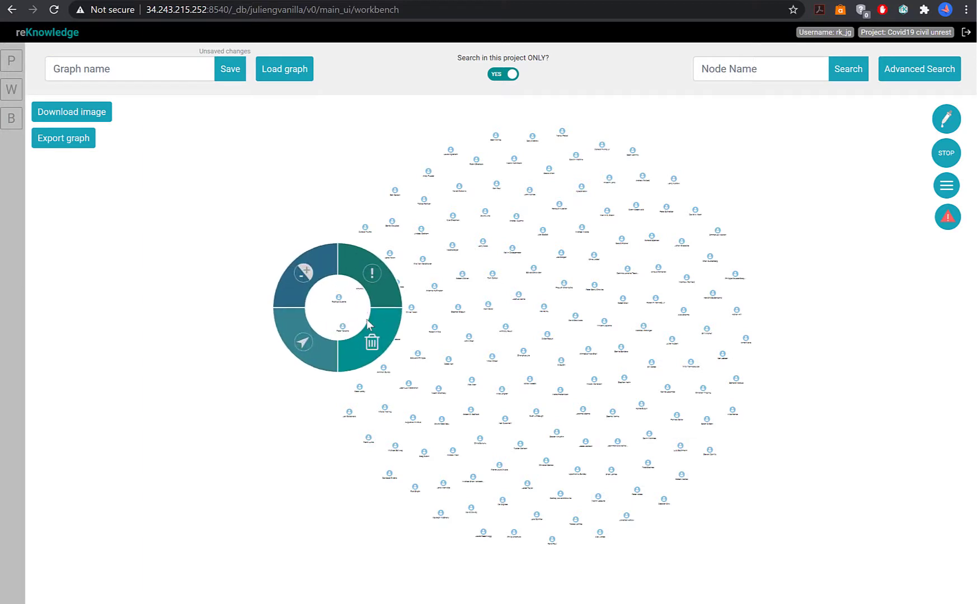
{"action": "left_click", "coordinate": [374, 343]}
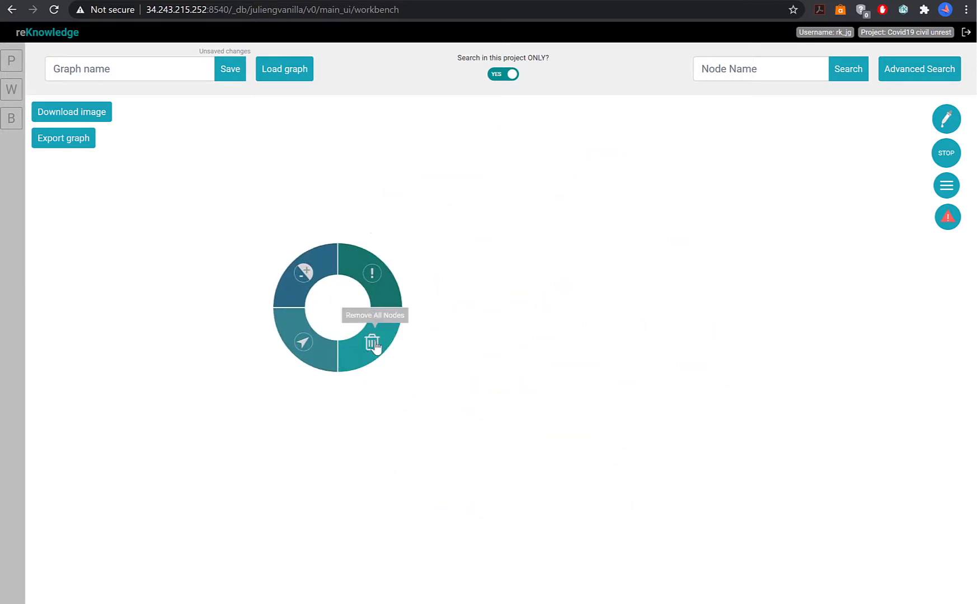
{"action": "left_click", "coordinate": [499, 76]}
Attach an attribute filter block to the Individual type in the advanced query and set its attribute to Basic profile/Gender
{"action": "left_click", "coordinate": [926, 77]}
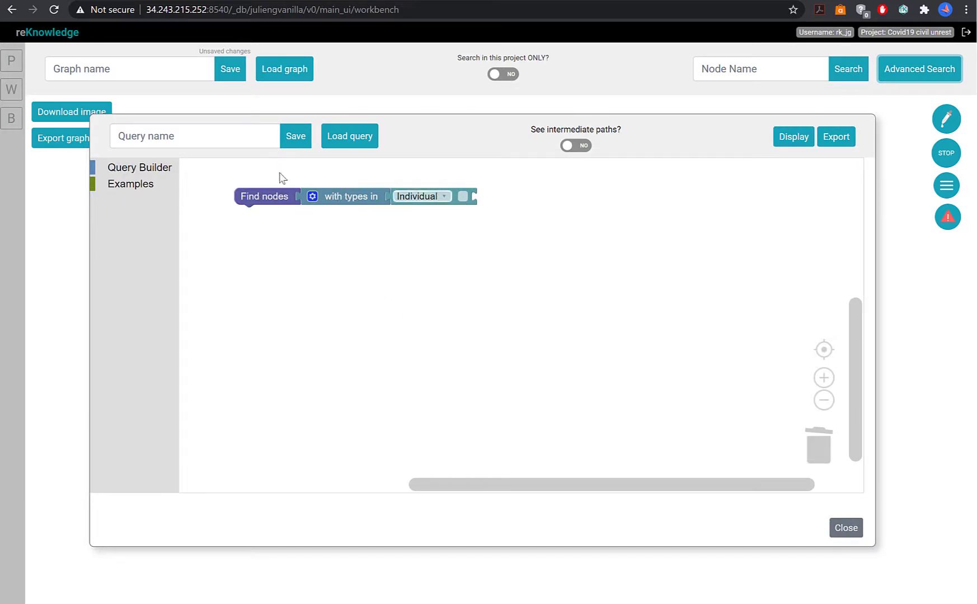
{"action": "left_click", "coordinate": [138, 167]}
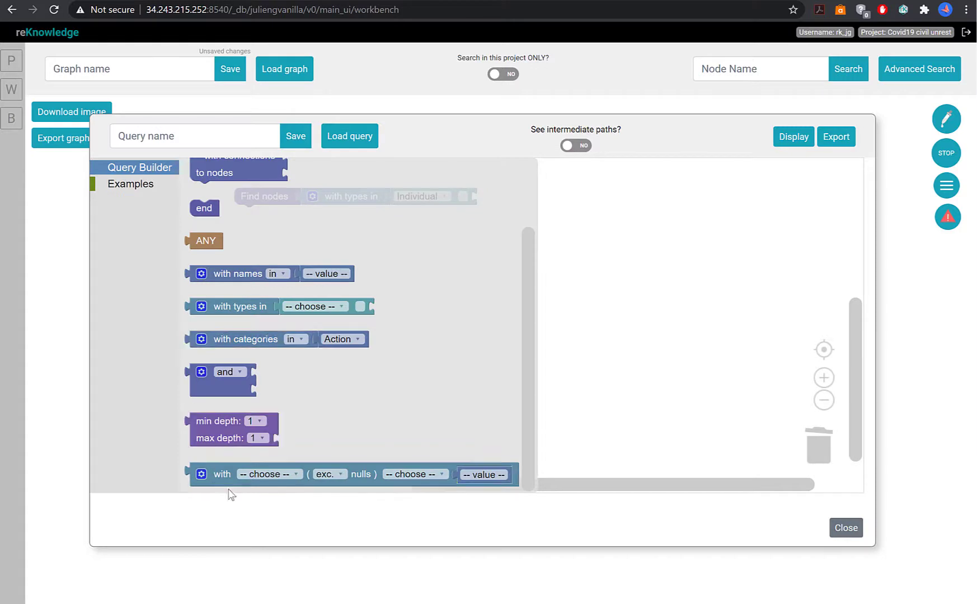
{"action": "left_click_drag", "start_coordinate": [223, 476], "coordinate": [501, 200]}
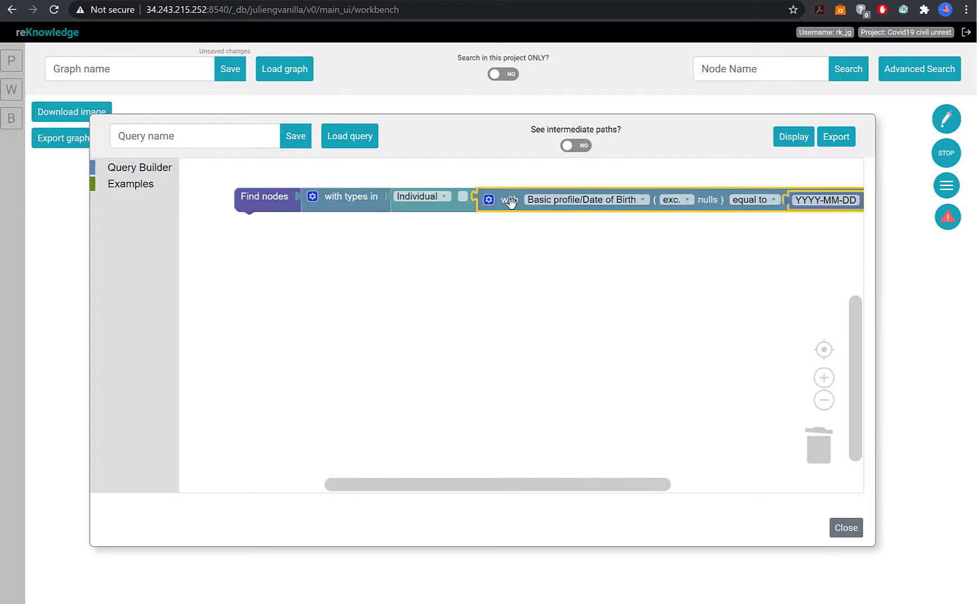
{"action": "left_click", "coordinate": [575, 201]}
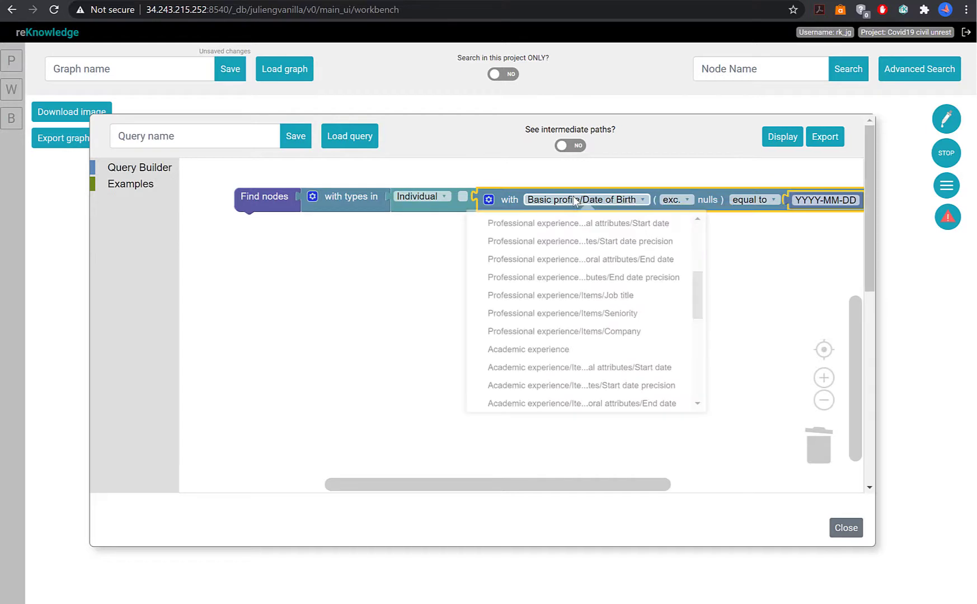
{"action": "scroll", "coordinate": [576, 311], "scroll_direction": "up", "scroll_amount": 4}
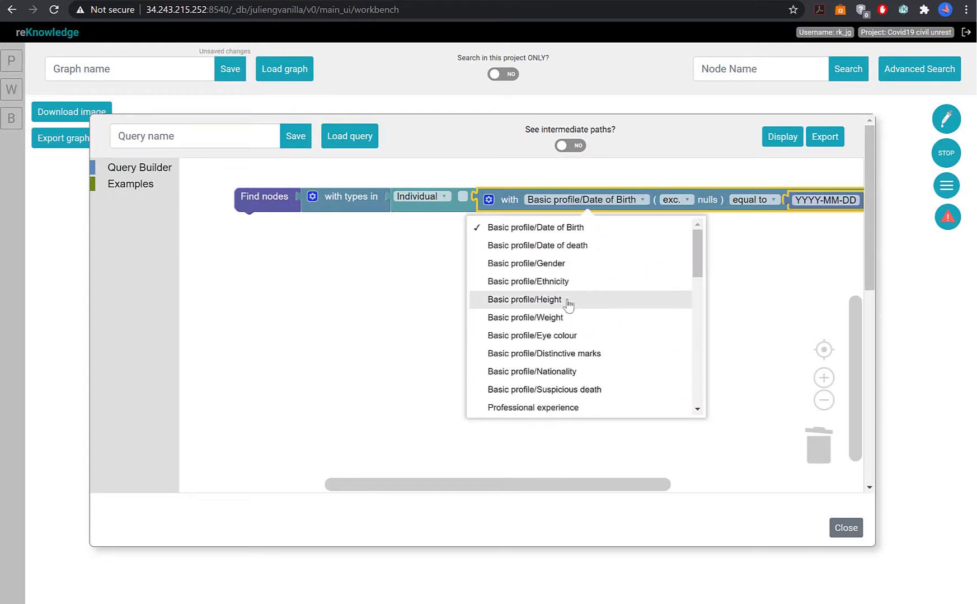
{"action": "left_click", "coordinate": [556, 265]}
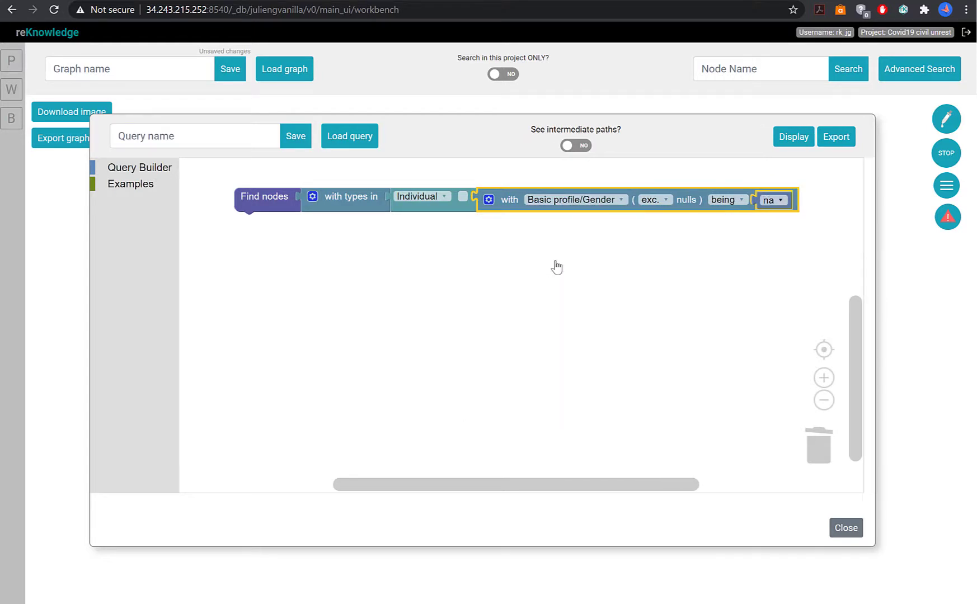
Set the gender filter's value to Male, keeping nulls excluded, and display the query results
{"action": "left_click", "coordinate": [779, 207]}
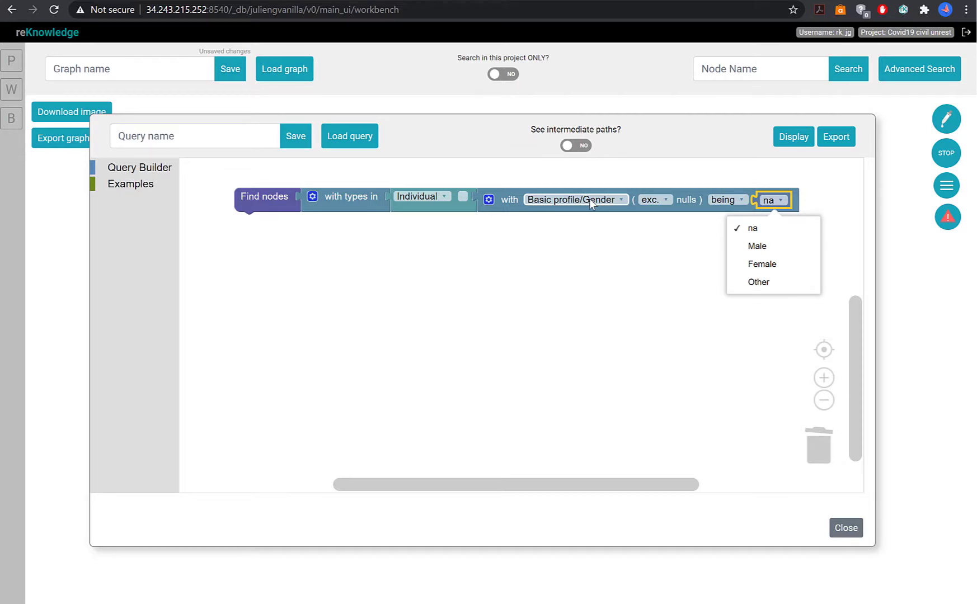
{"action": "left_click", "coordinate": [768, 253]}
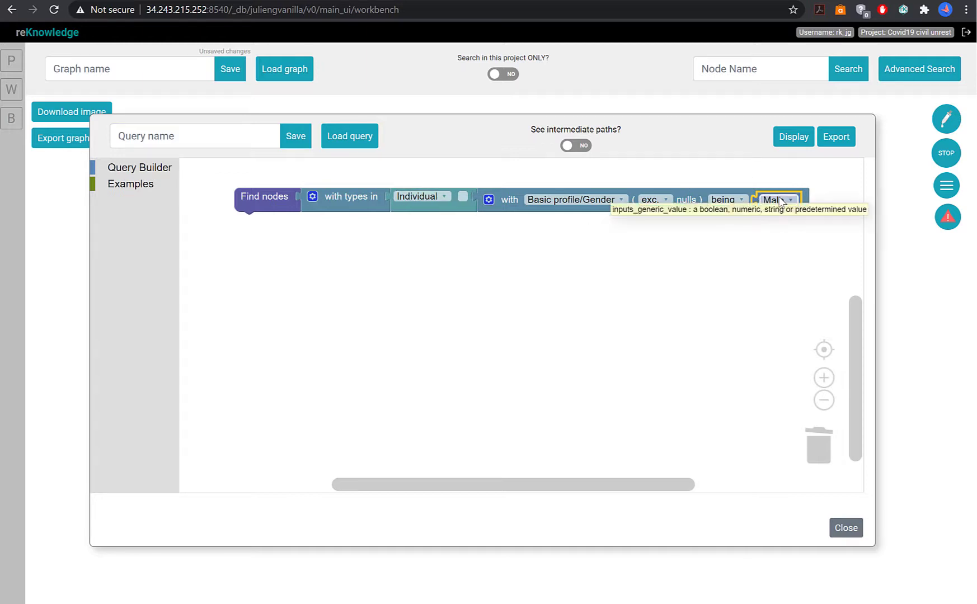
{"action": "left_click", "coordinate": [667, 201]}
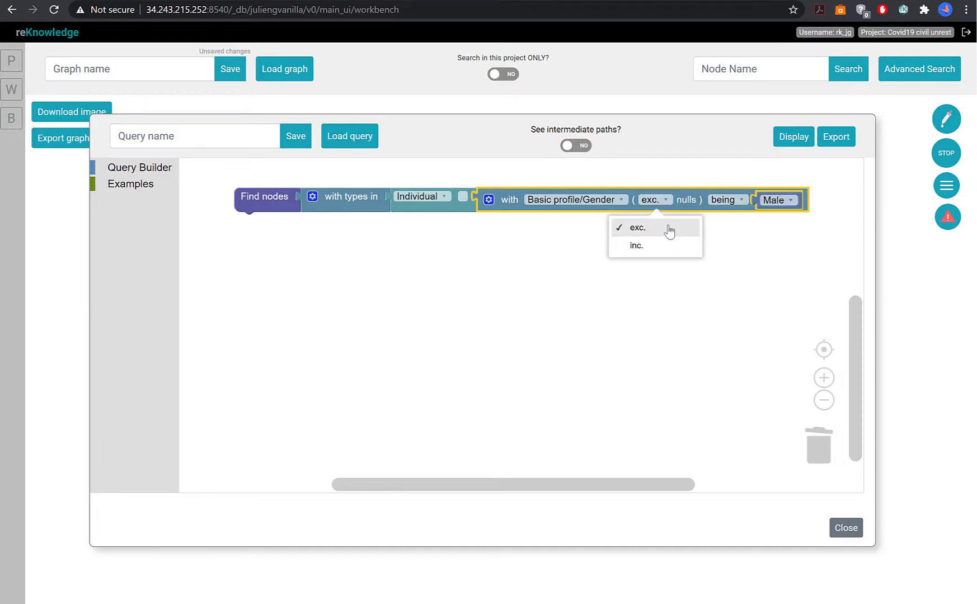
{"action": "left_click", "coordinate": [790, 277]}
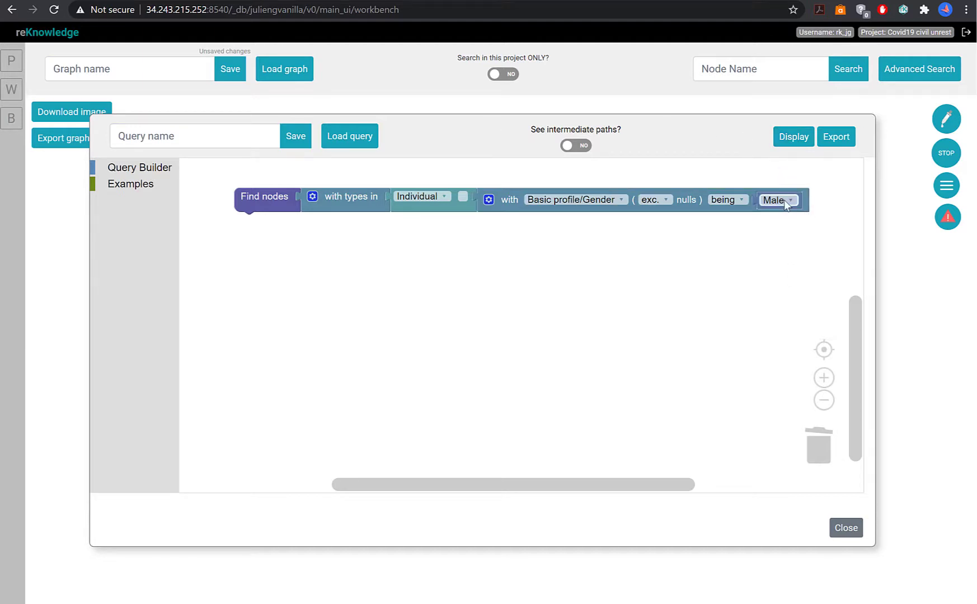
{"action": "left_click", "coordinate": [795, 138]}
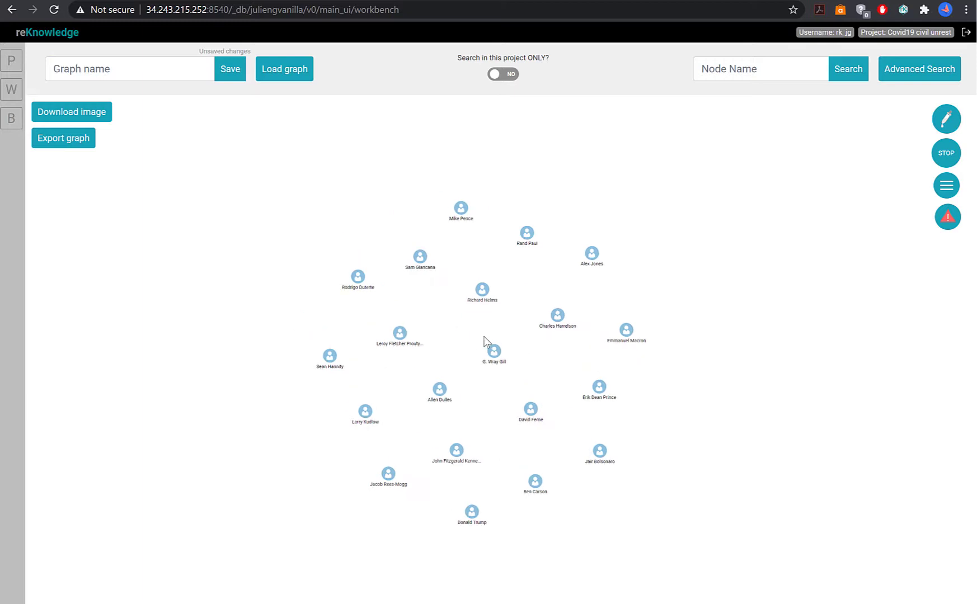
Reopen the advanced query, add a second value slot to the gender filter, and fill it with a copy of the Male value
{"action": "left_click", "coordinate": [914, 77]}
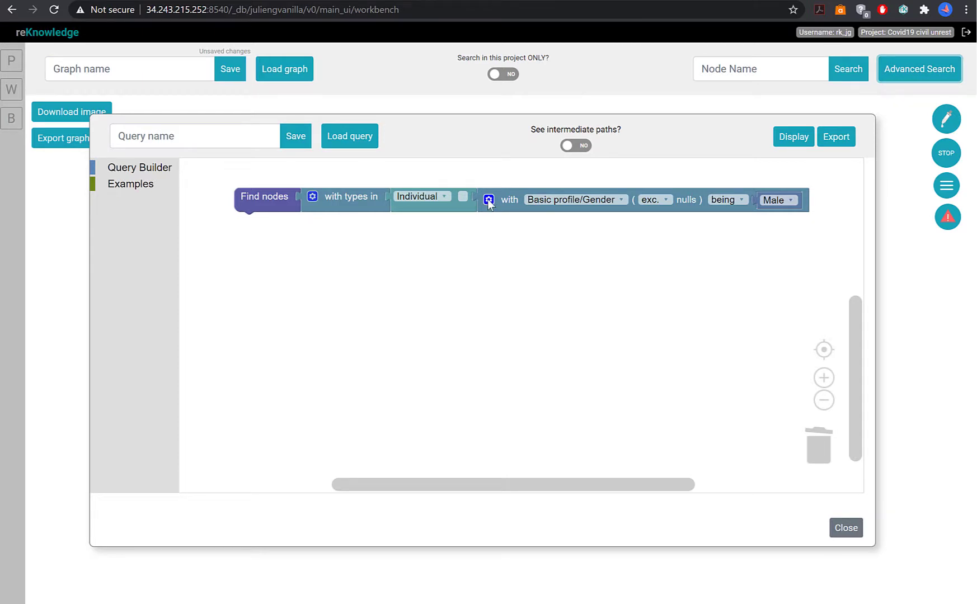
{"action": "left_click", "coordinate": [487, 199]}
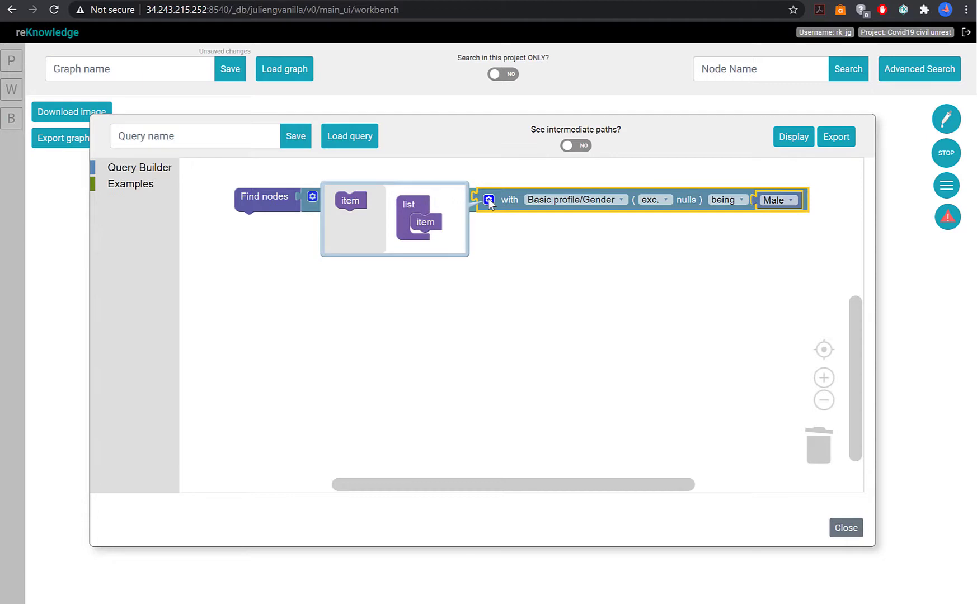
{"action": "left_click_drag", "start_coordinate": [335, 192], "coordinate": [419, 221]}
{"action": "left_click", "coordinate": [487, 199]}
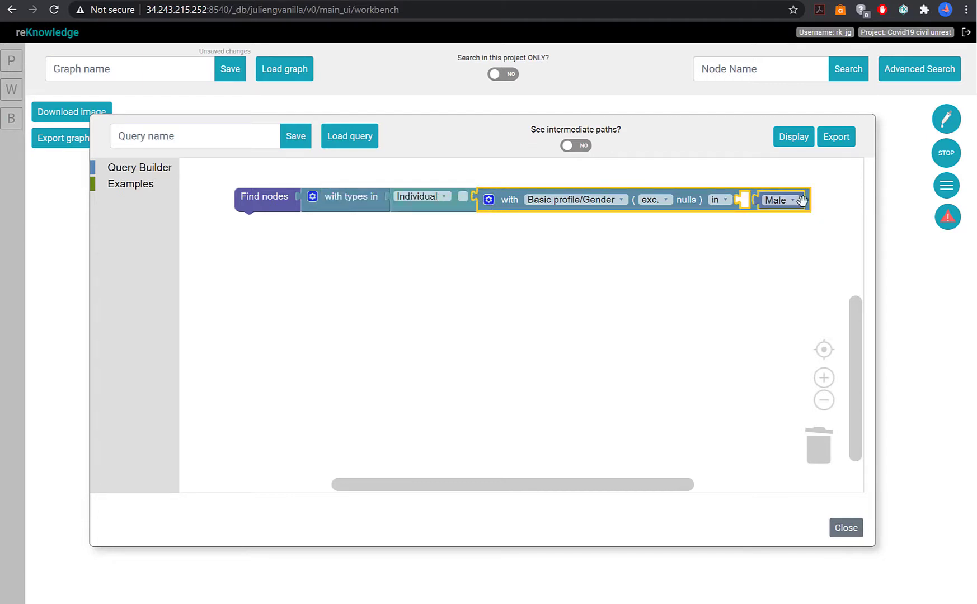
{"action": "left_click", "coordinate": [792, 201]}
{"action": "key", "text": "ctrl+c"}
{"action": "key", "text": "ctrl+v"}
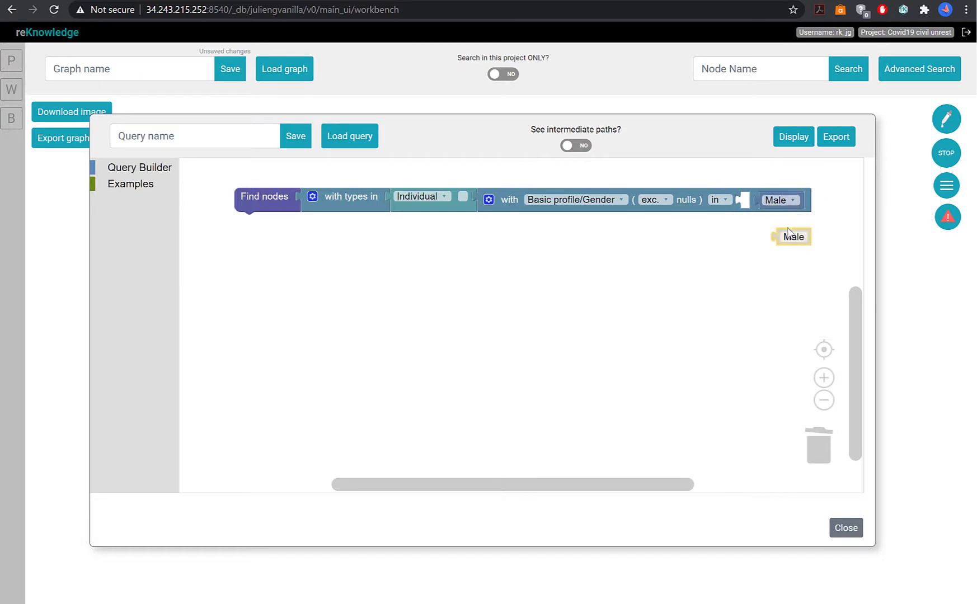
{"action": "left_click_drag", "start_coordinate": [797, 236], "coordinate": [759, 205]}
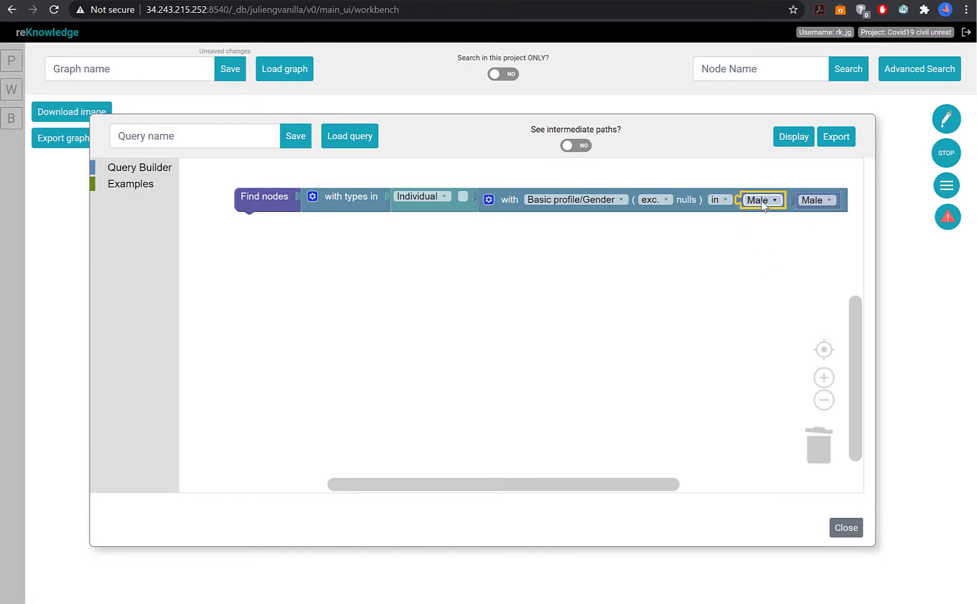
Set the first gender value to Female and display the results for both genders
{"action": "left_click", "coordinate": [764, 207]}
{"action": "left_click", "coordinate": [765, 271]}
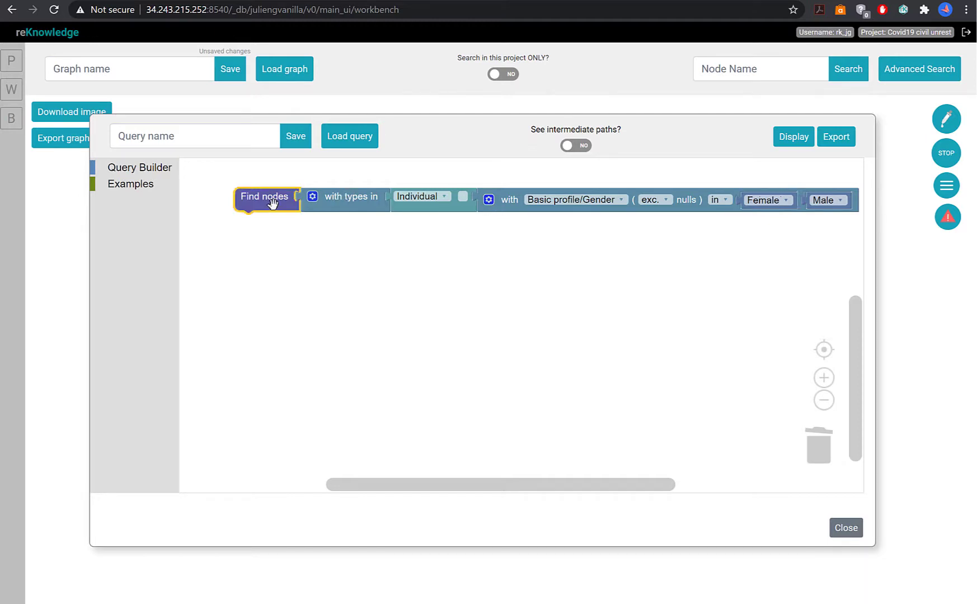
{"action": "left_click_drag", "start_coordinate": [273, 203], "coordinate": [229, 206]}
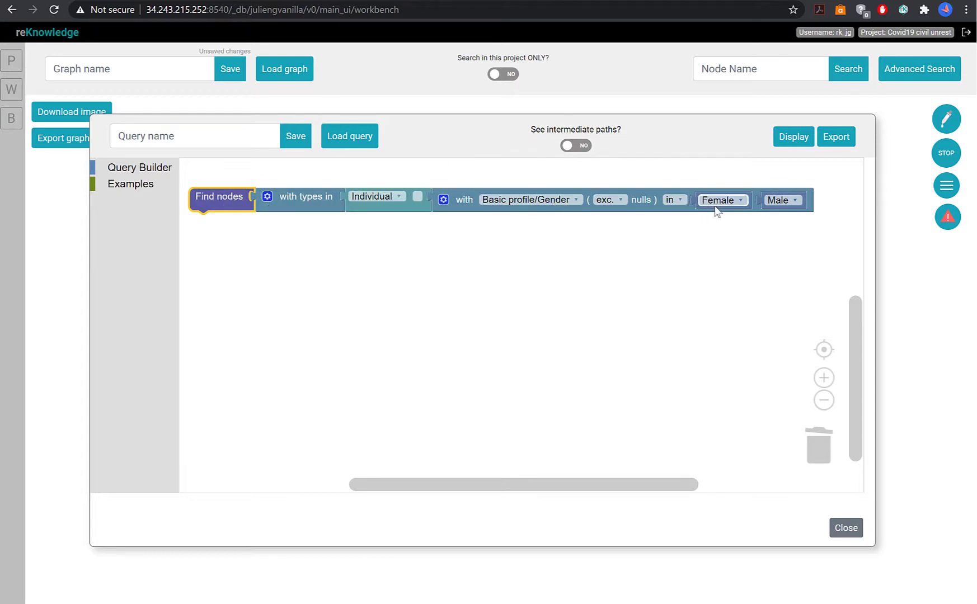
{"action": "left_click", "coordinate": [797, 140]}
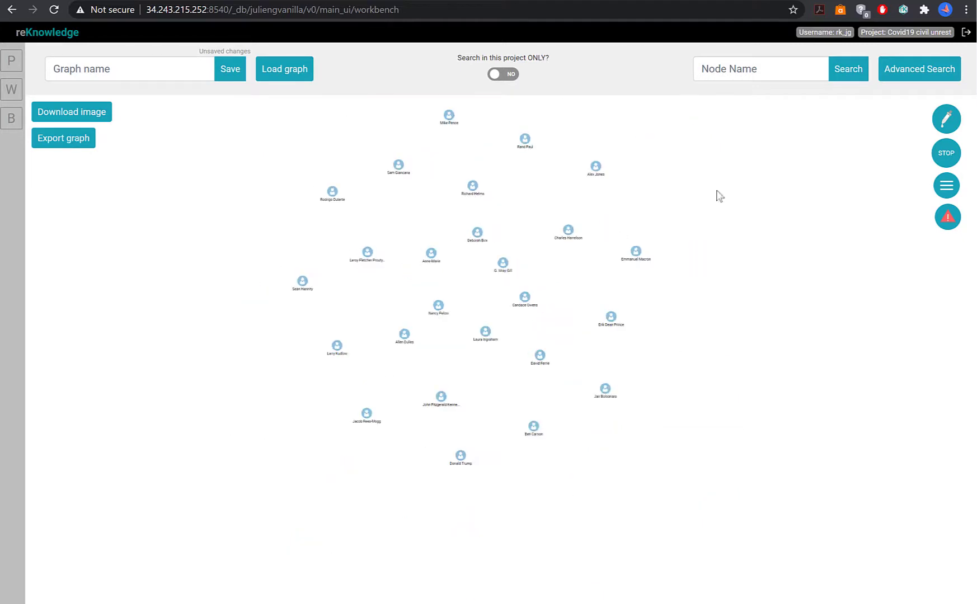
Reopen the advanced query, insert an "and" block after the Individual type, and reattach the attribute filter to its first slot
{"action": "left_click", "coordinate": [918, 70]}
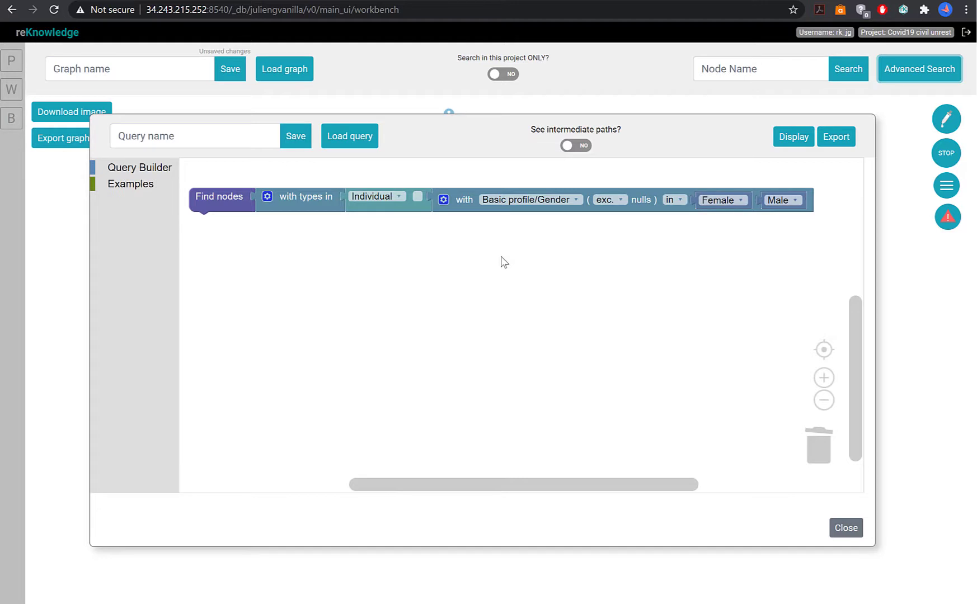
{"action": "left_click", "coordinate": [127, 167]}
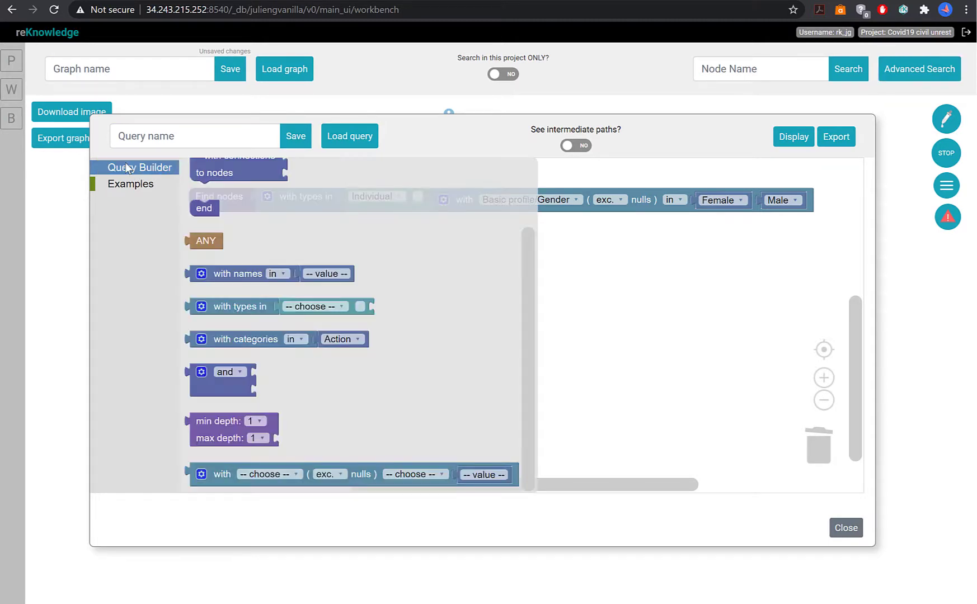
{"action": "left_click", "coordinate": [221, 385]}
{"action": "left_click_drag", "start_coordinate": [222, 385], "coordinate": [464, 210]}
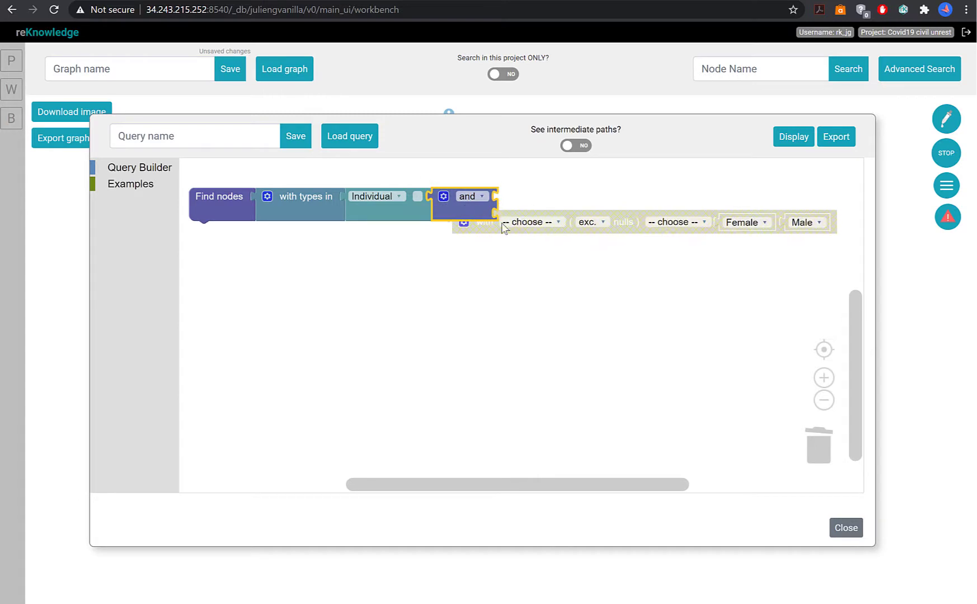
{"action": "left_click_drag", "start_coordinate": [517, 230], "coordinate": [562, 204]}
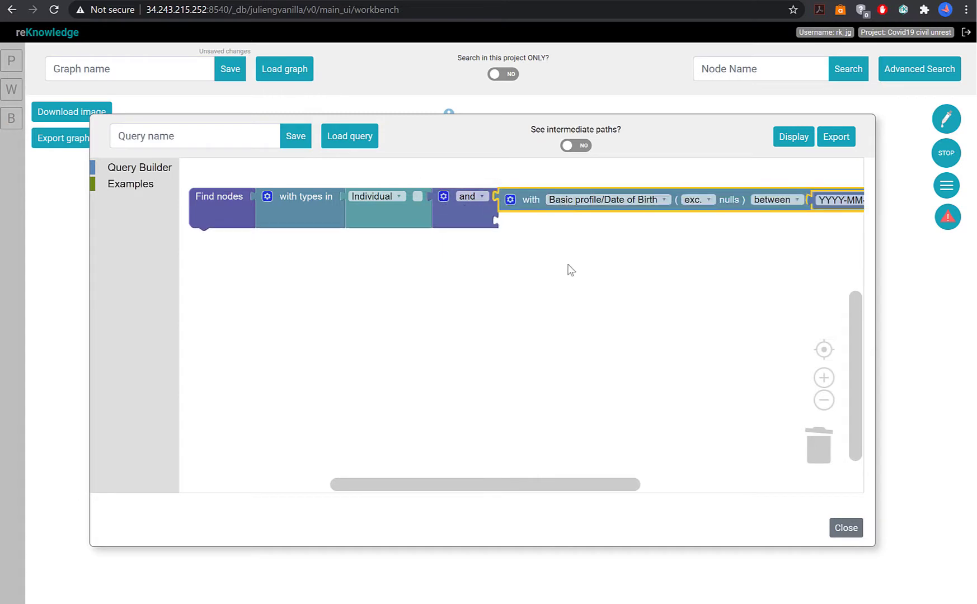
Set the reattached filter's attribute to Basic profile/Gender with the values Male and Female
{"action": "left_click", "coordinate": [548, 201]}
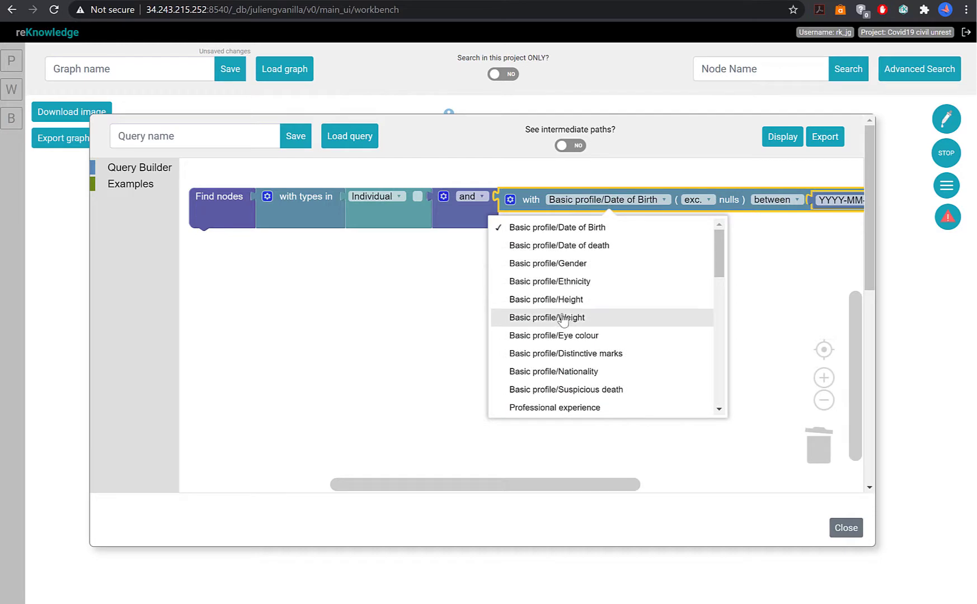
{"action": "scroll", "coordinate": [562, 322], "scroll_direction": "down", "scroll_amount": 2}
{"action": "scroll", "coordinate": [565, 297], "scroll_direction": "up", "scroll_amount": 2}
{"action": "left_click", "coordinate": [565, 263]}
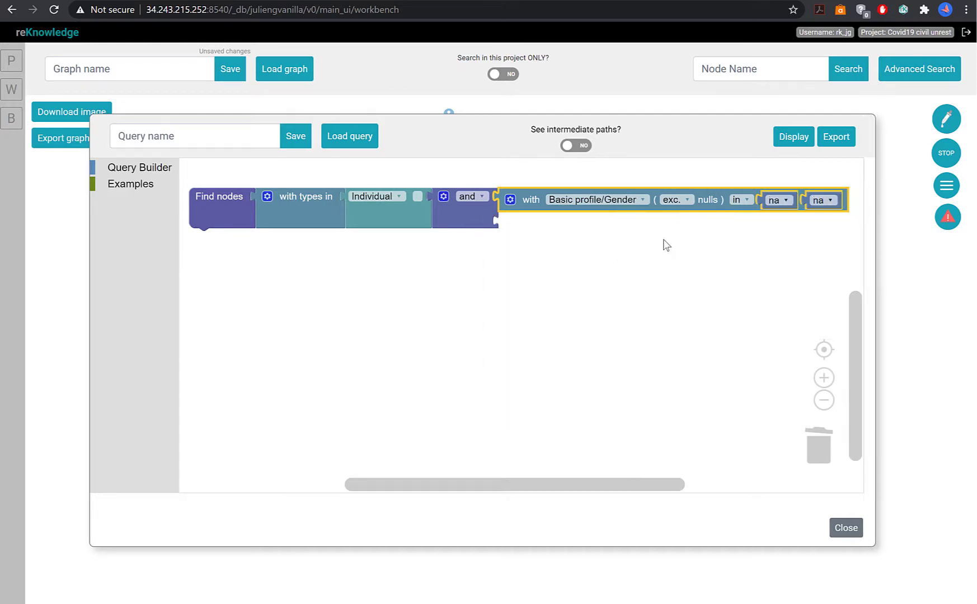
{"action": "left_click", "coordinate": [774, 200]}
{"action": "left_click", "coordinate": [768, 246]}
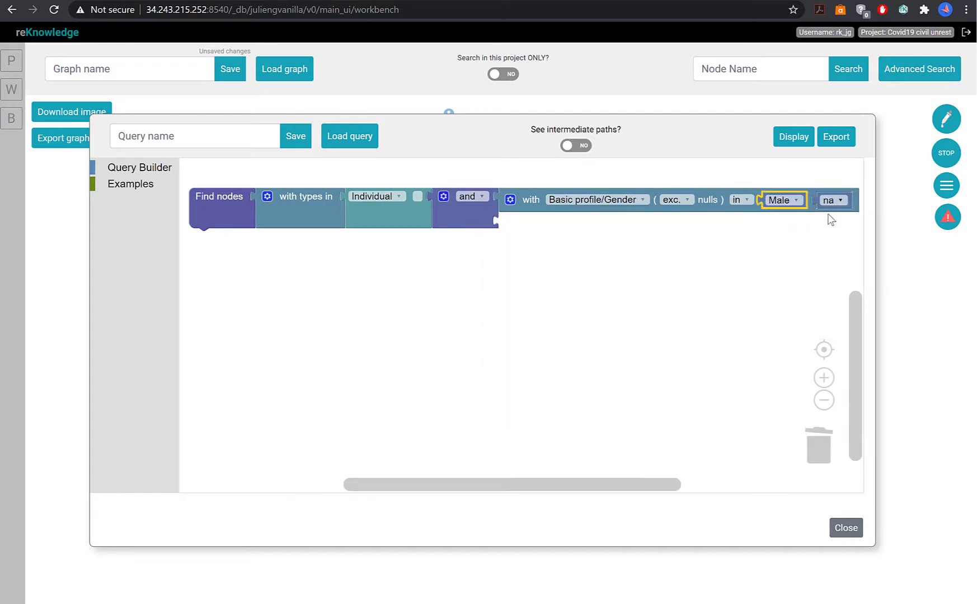
{"action": "left_click", "coordinate": [832, 201]}
{"action": "left_click", "coordinate": [805, 262]}
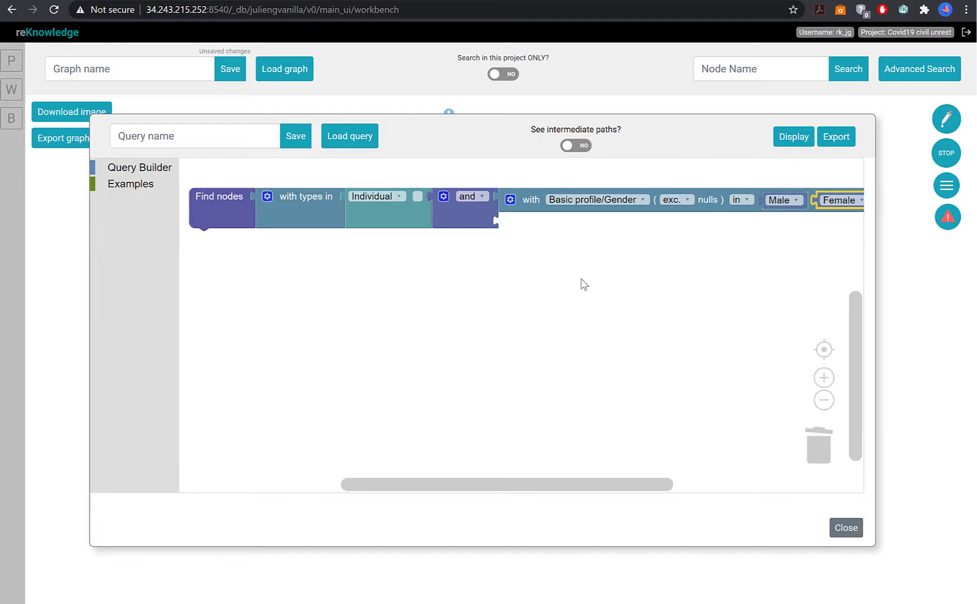
Duplicate the gender filter into the second slot of the "and" block and set the copy's attribute to type
{"action": "left_click", "coordinate": [531, 208]}
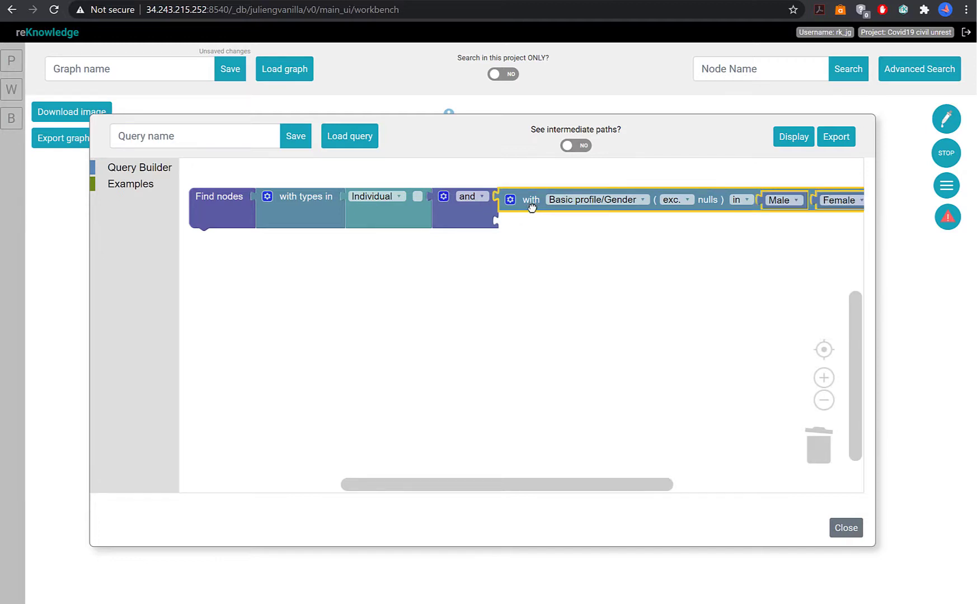
{"action": "key", "text": "ctrl+c"}
{"action": "key", "text": "ctrl+v"}
{"action": "left_click_drag", "start_coordinate": [543, 237], "coordinate": [527, 224]}
{"action": "left_click", "coordinate": [565, 224]}
{"action": "scroll", "coordinate": [565, 313], "scroll_direction": "down", "scroll_amount": 10}
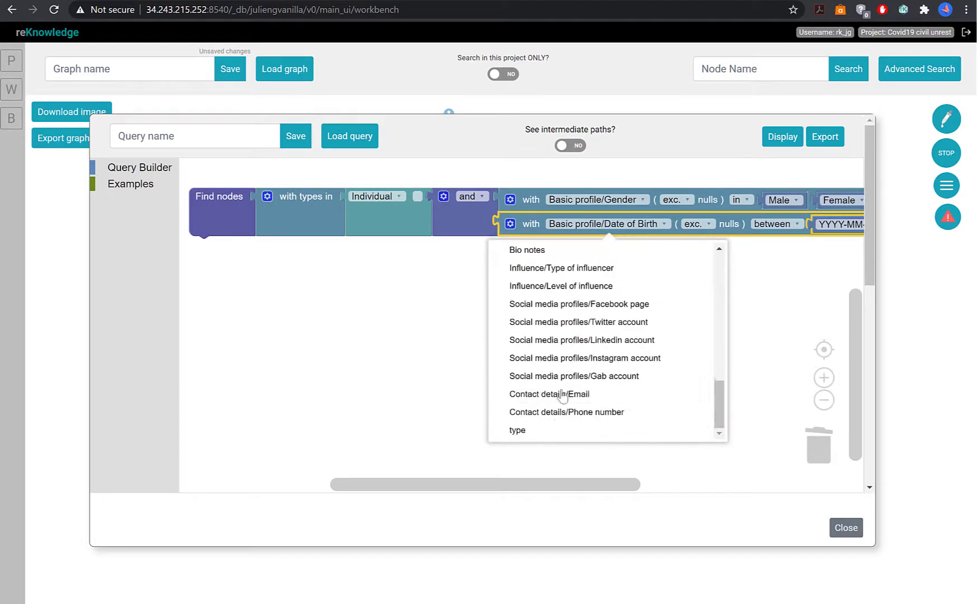
{"action": "left_click", "coordinate": [556, 432]}
Set the type filter's values to politician and media personality, and display the query results
{"action": "left_click", "coordinate": [712, 225]}
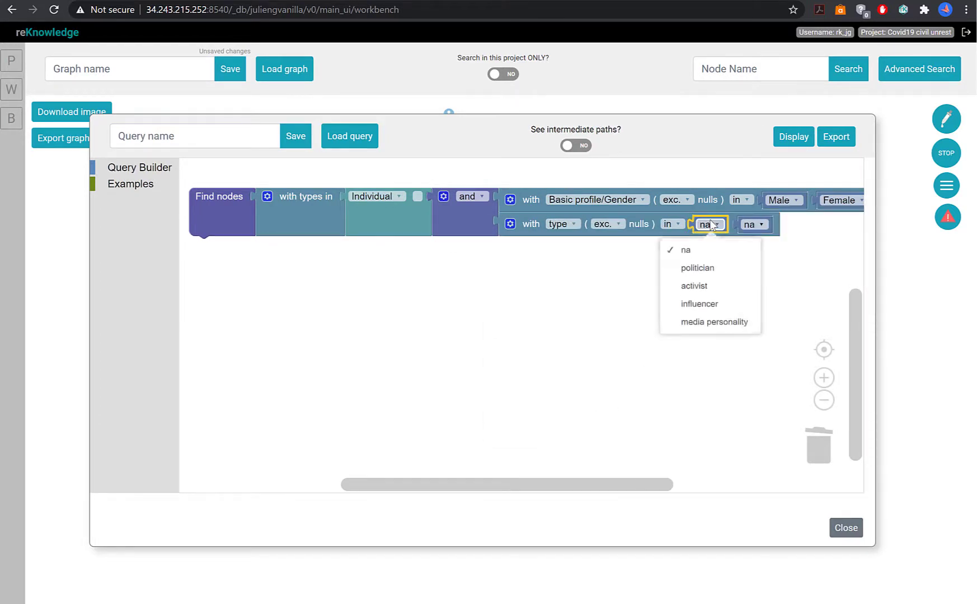
{"action": "left_click", "coordinate": [727, 269]}
{"action": "left_click", "coordinate": [774, 226]}
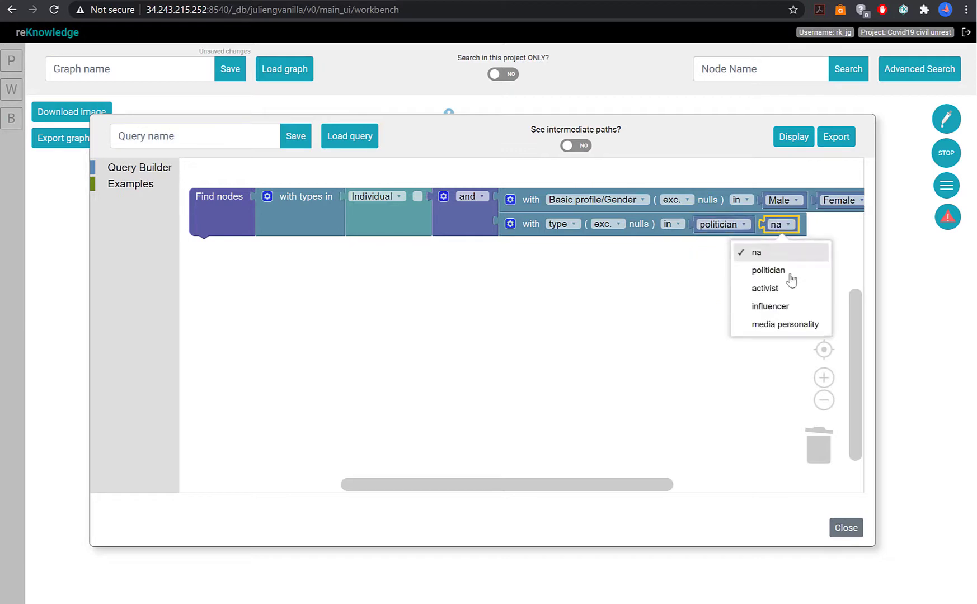
{"action": "left_click", "coordinate": [796, 323]}
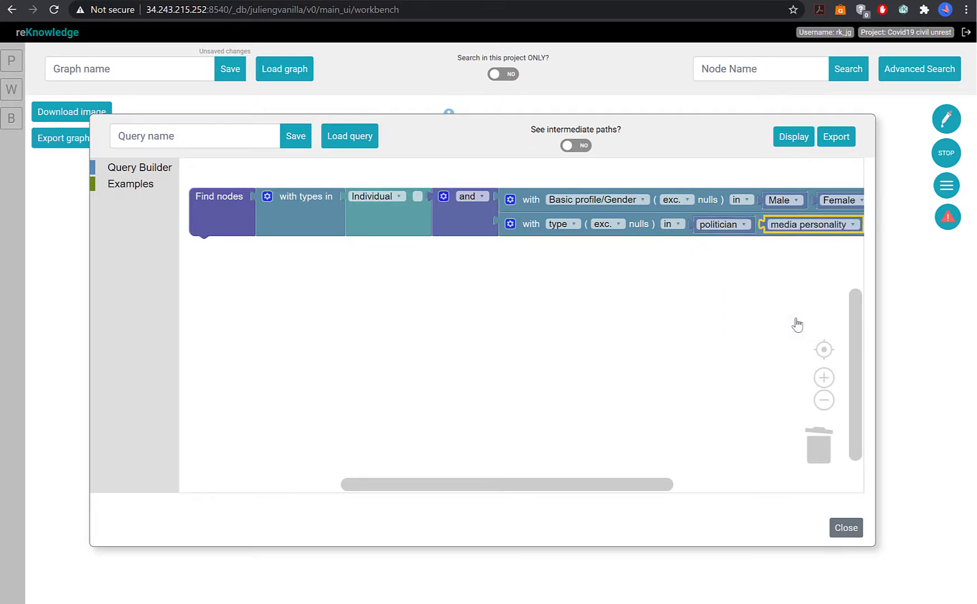
{"action": "left_click", "coordinate": [630, 290]}
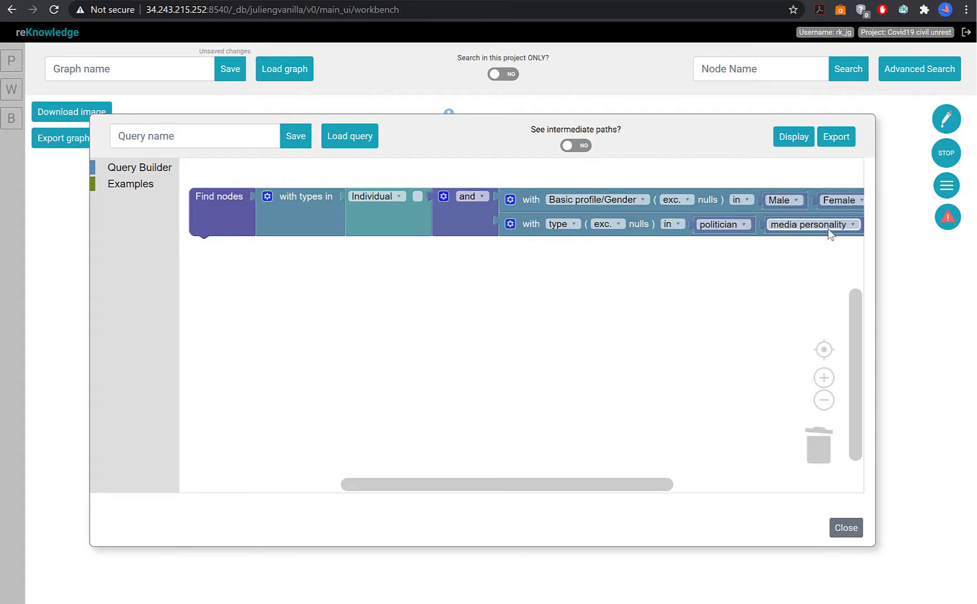
{"action": "left_click", "coordinate": [791, 141]}
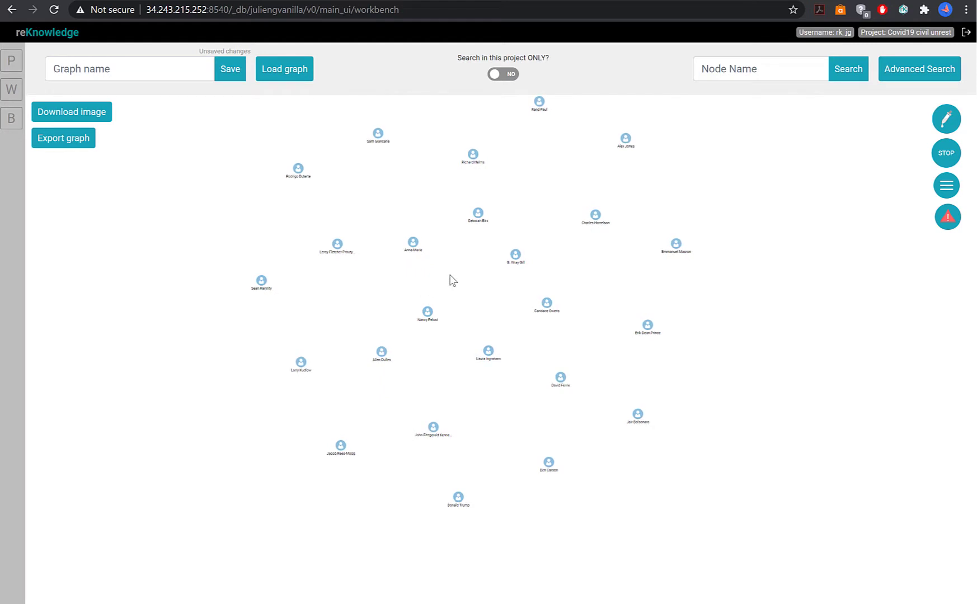
Clear the existing nodes from the graph, reopen the advanced query, and display its results again
{"action": "right_click", "coordinate": [516, 339]}
{"action": "left_click", "coordinate": [930, 70]}
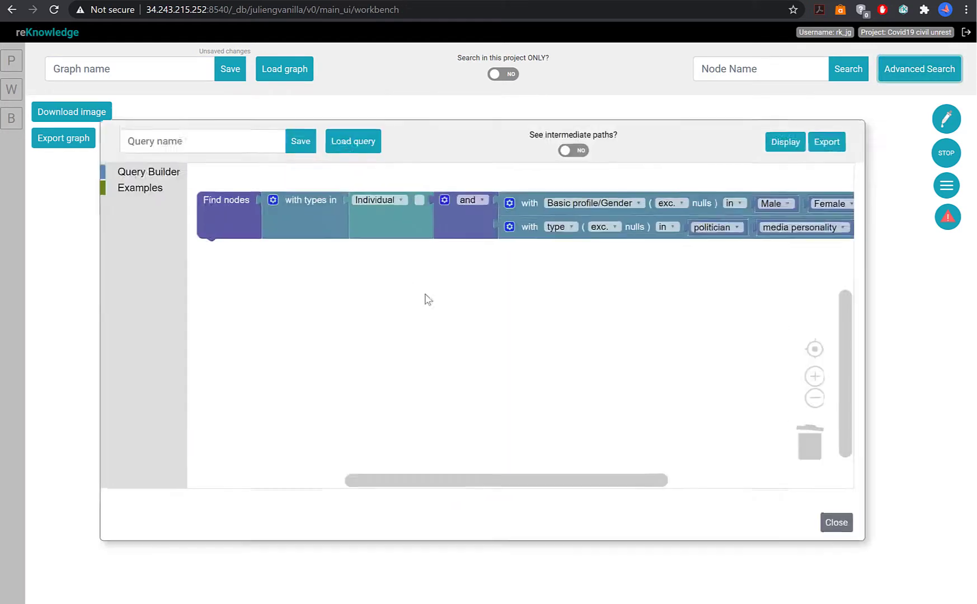
{"action": "left_click", "coordinate": [793, 136]}
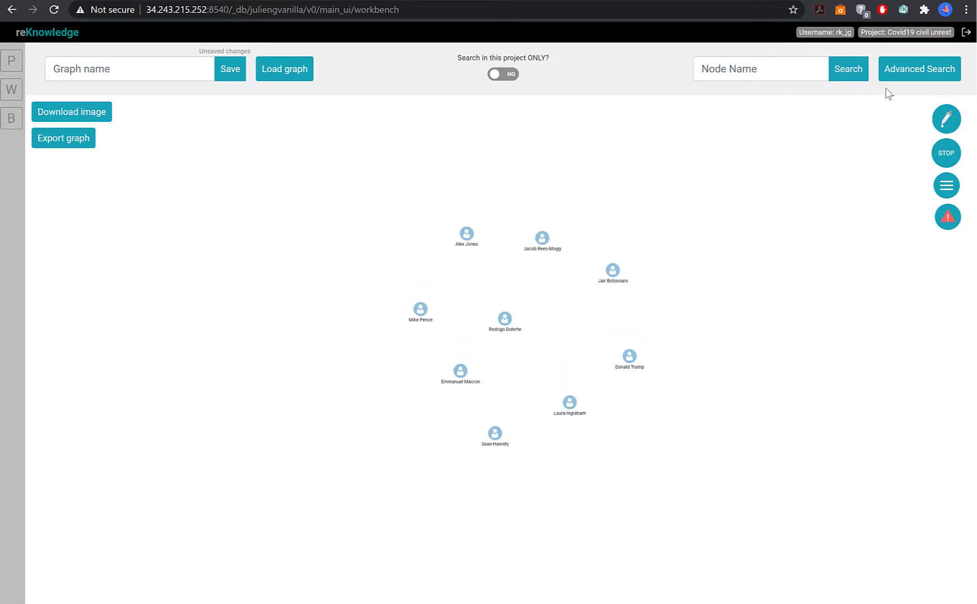
Reopen the advanced query with the combined gender and type filters
{"action": "left_click", "coordinate": [925, 81]}
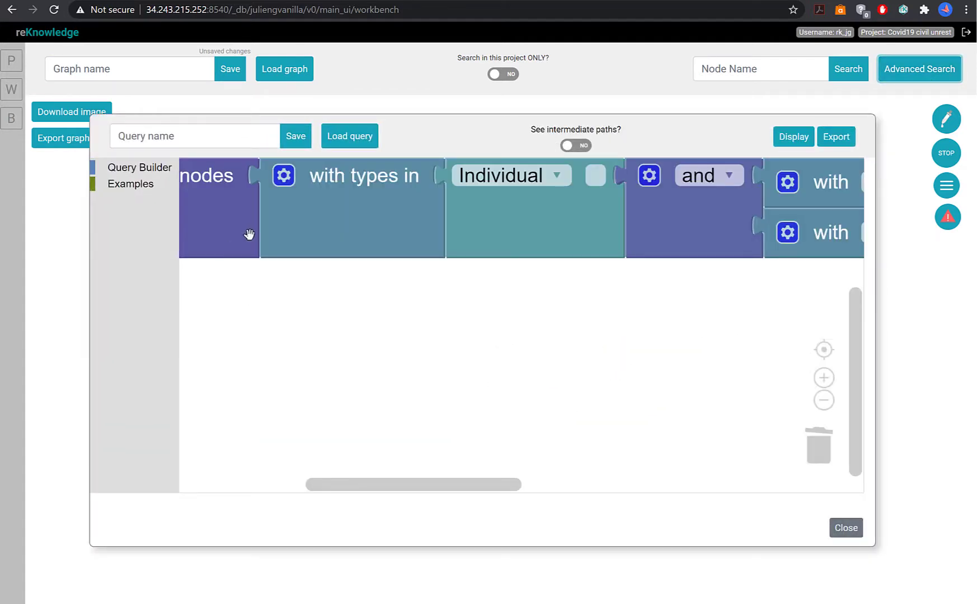